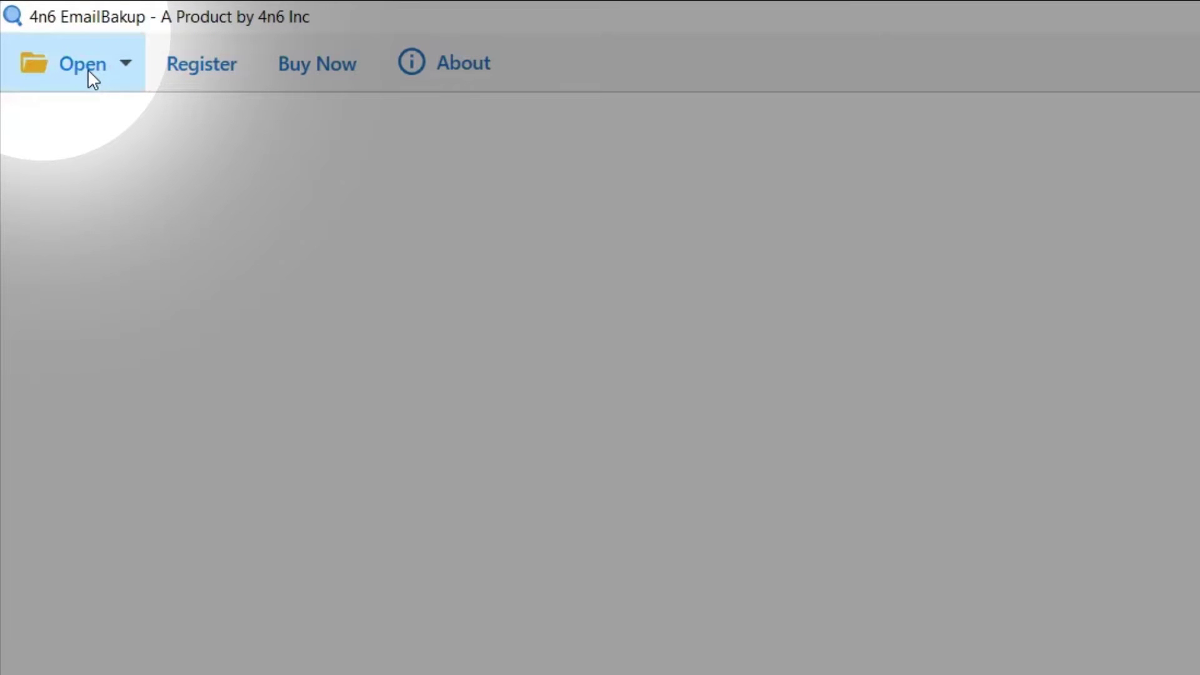
- Show the toolbar's Open menu with its account opening, adding and managing options
left_click(85, 67)
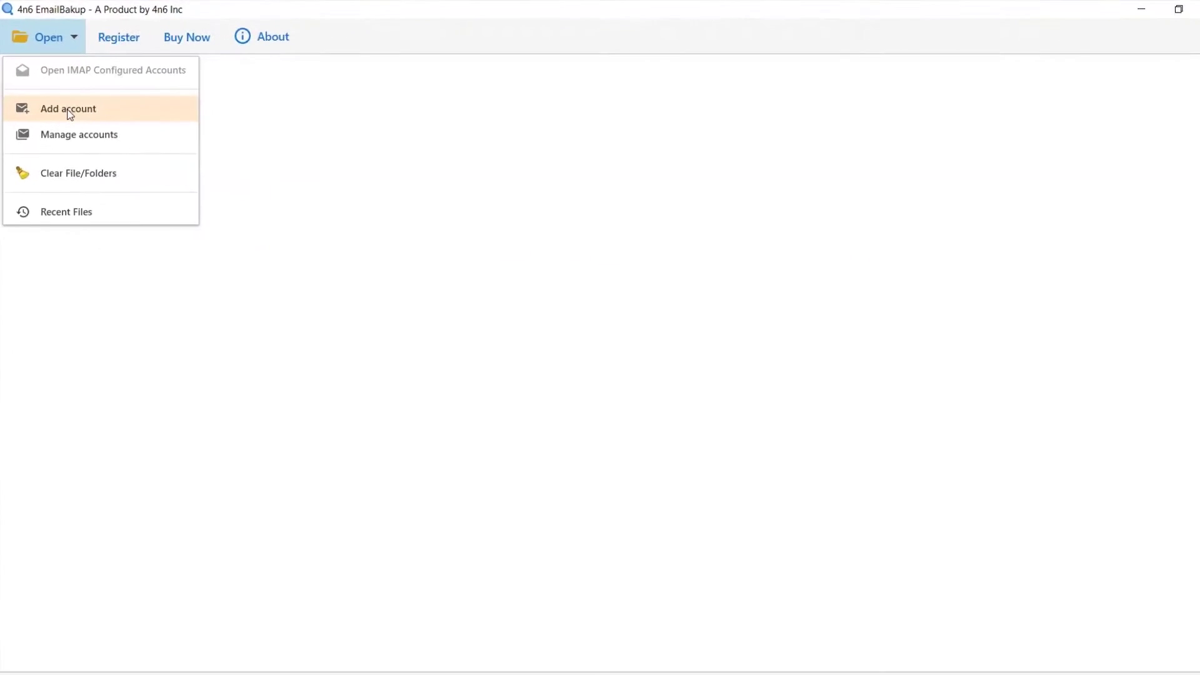
- Add a new account with the Gmail address and its password, showing Advance Settings
left_click(66, 106)
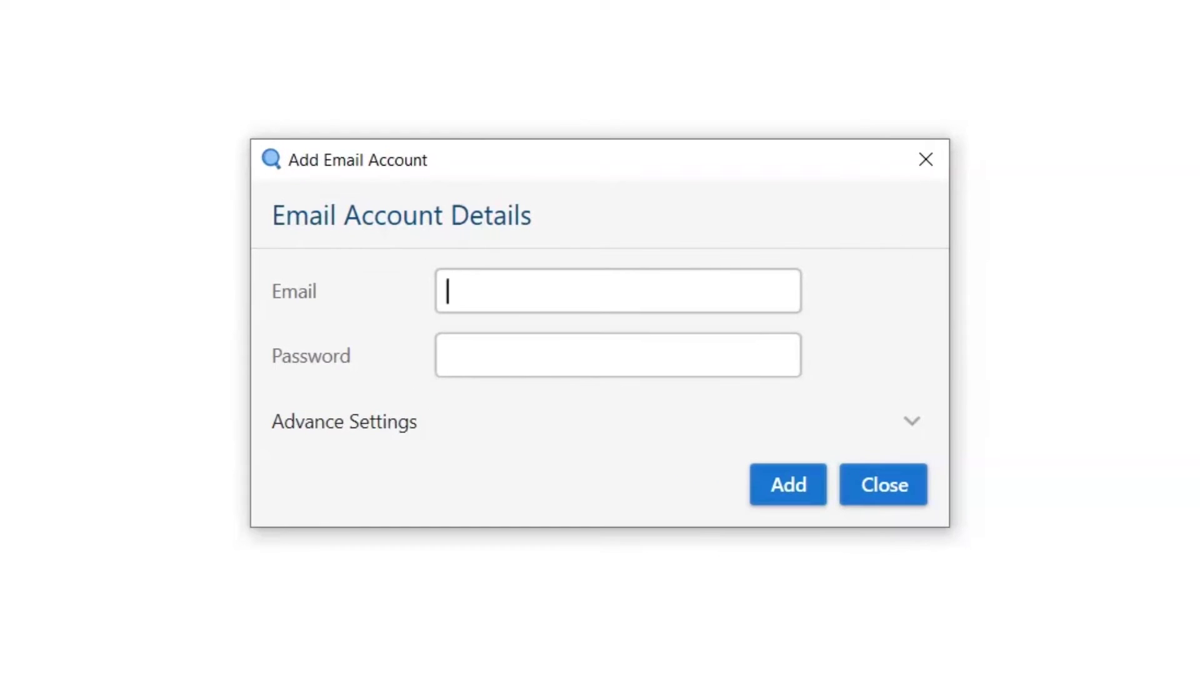
left_click(438, 294)
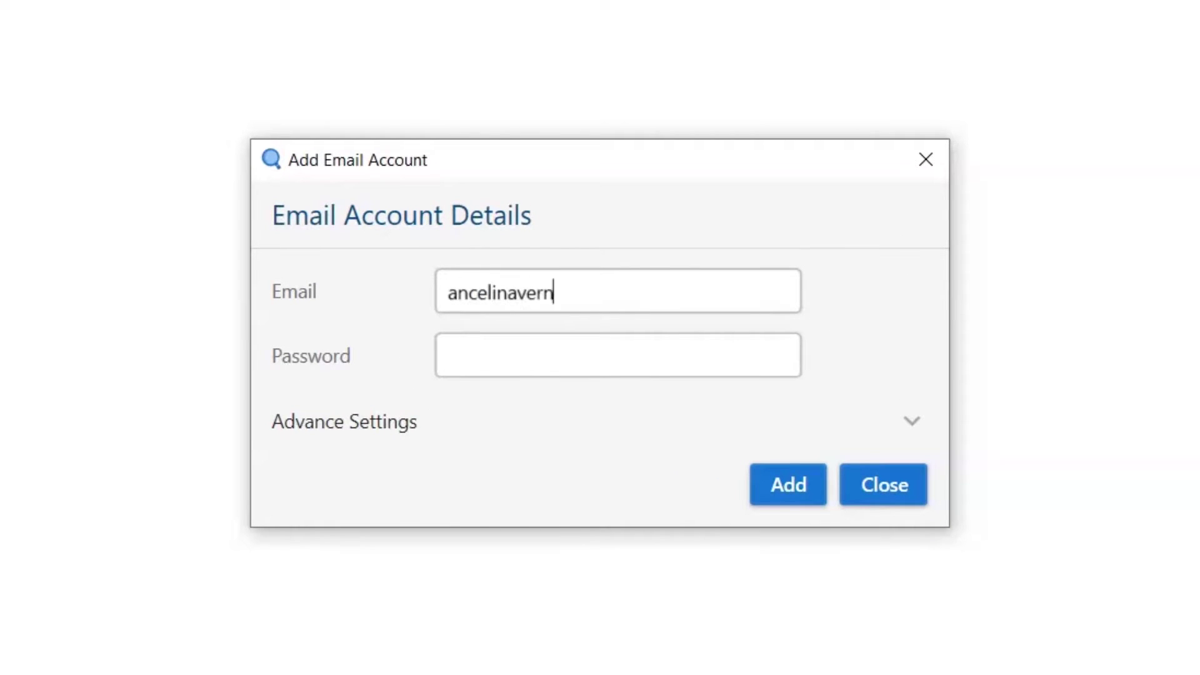
left_click(449, 354)
type("******")
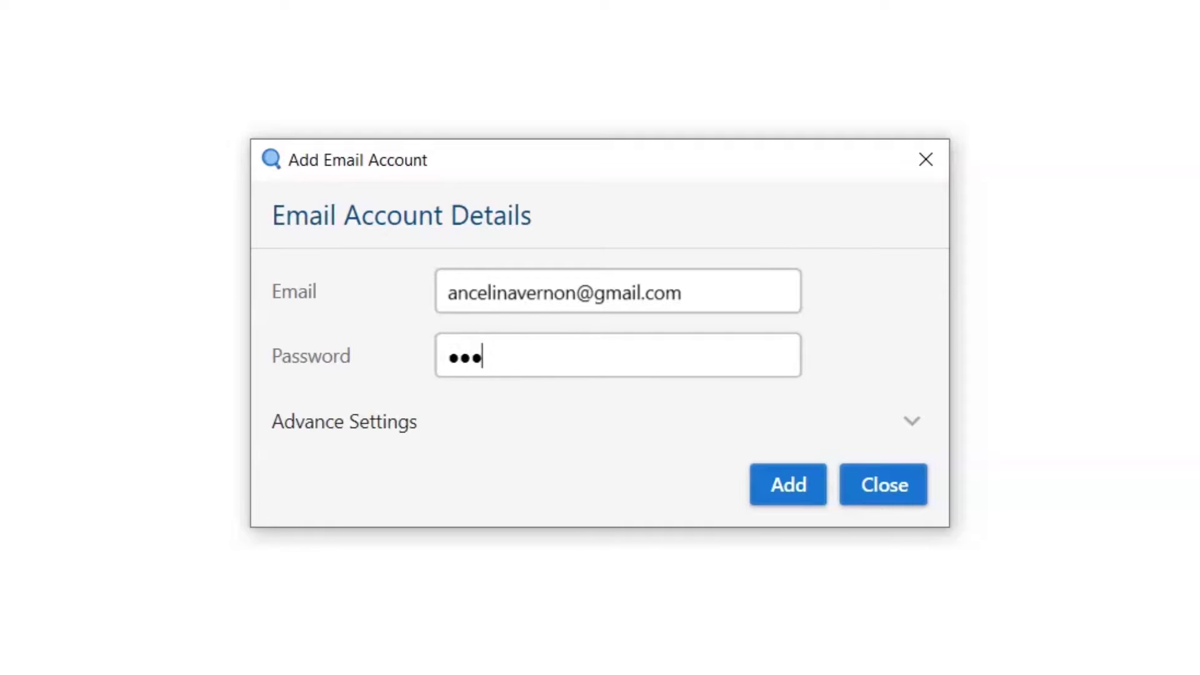
type("******")
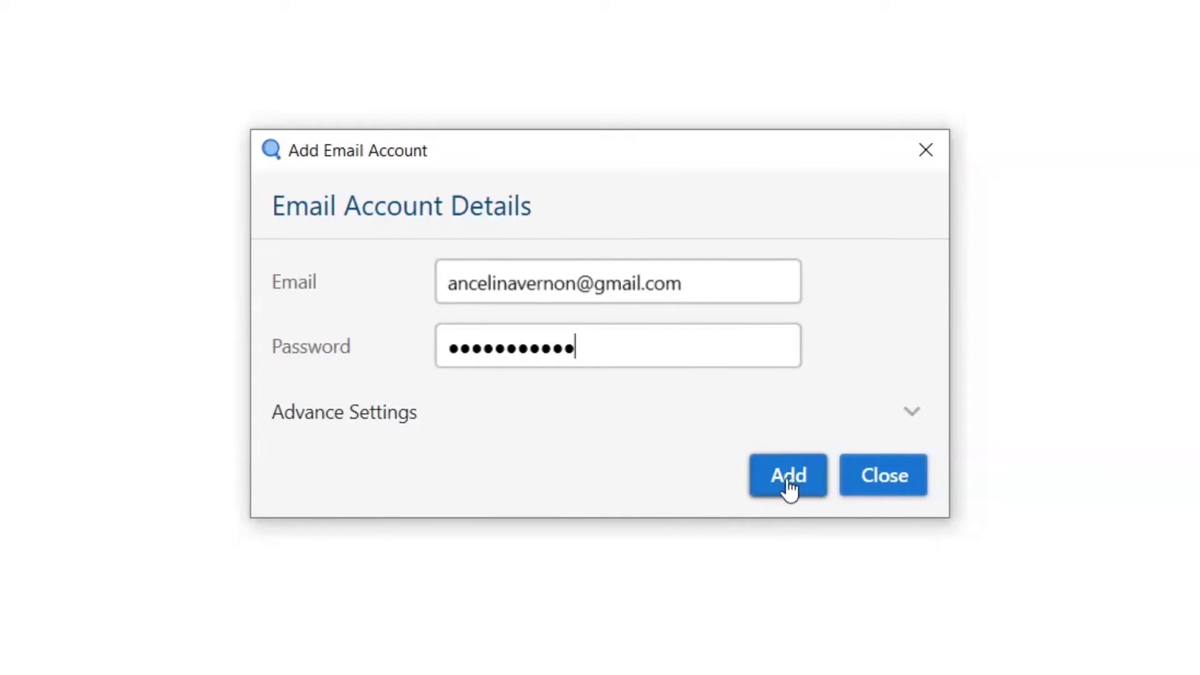
left_click(637, 383)
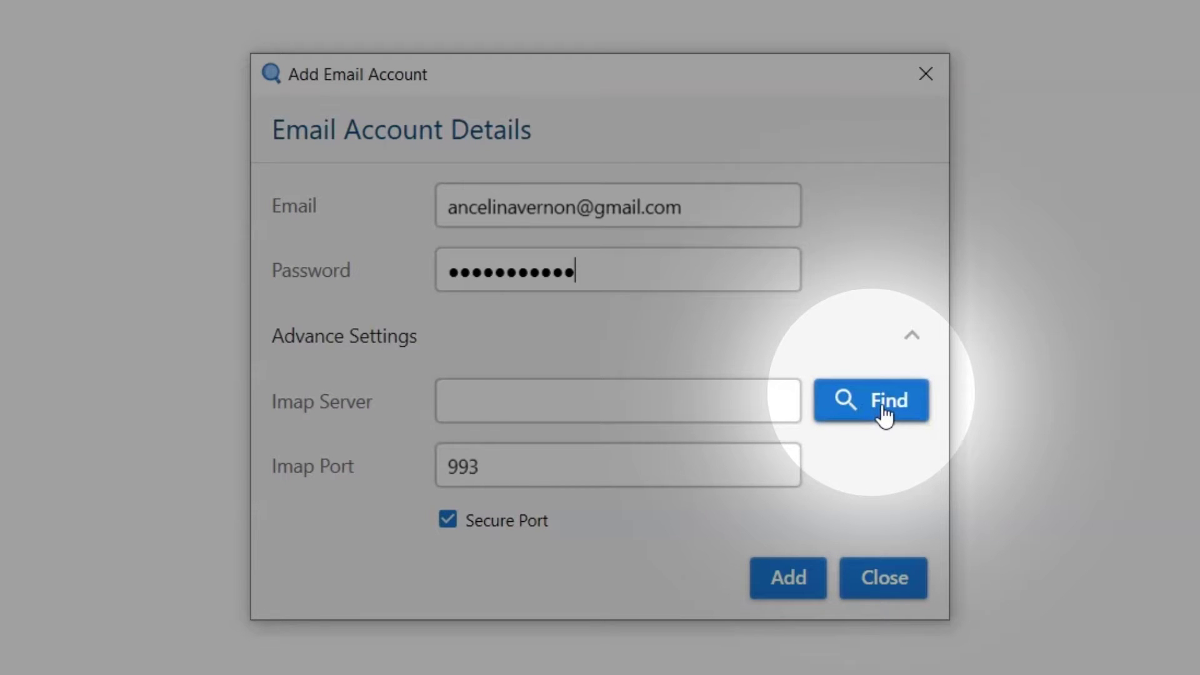
- Auto-find imap.gmail.com, clear the server field, and add the Gmail account to load its folders
left_click(884, 414)
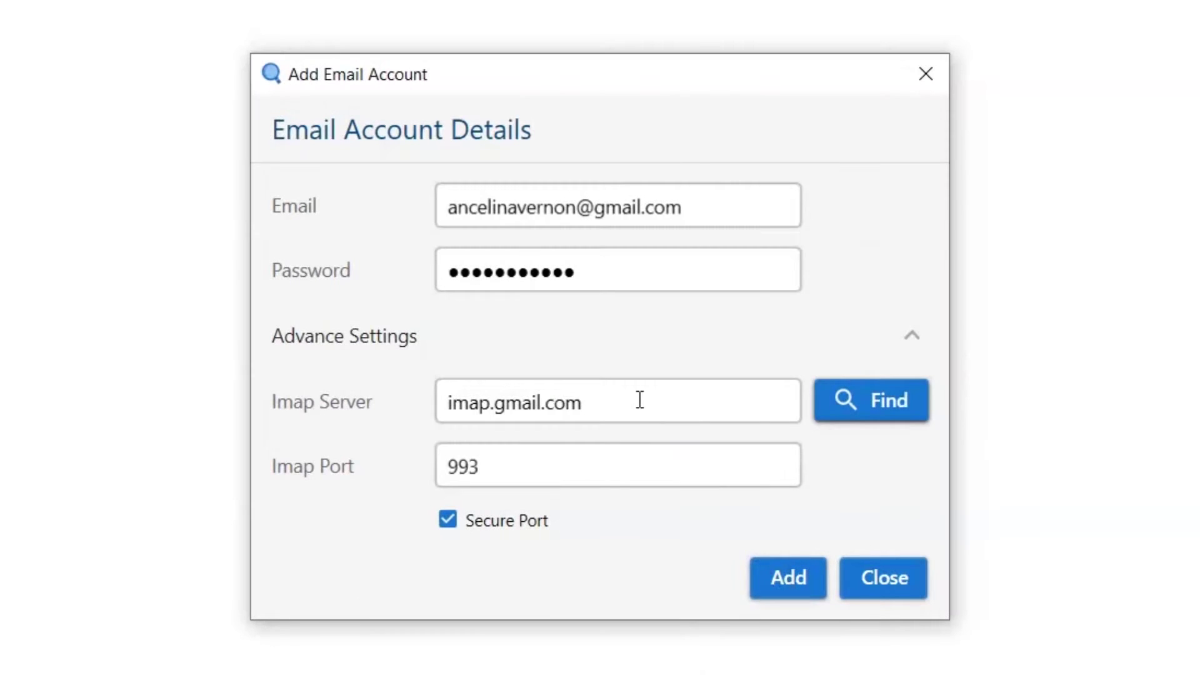
left_click(637, 400)
left_click_drag(637, 400, 407, 405)
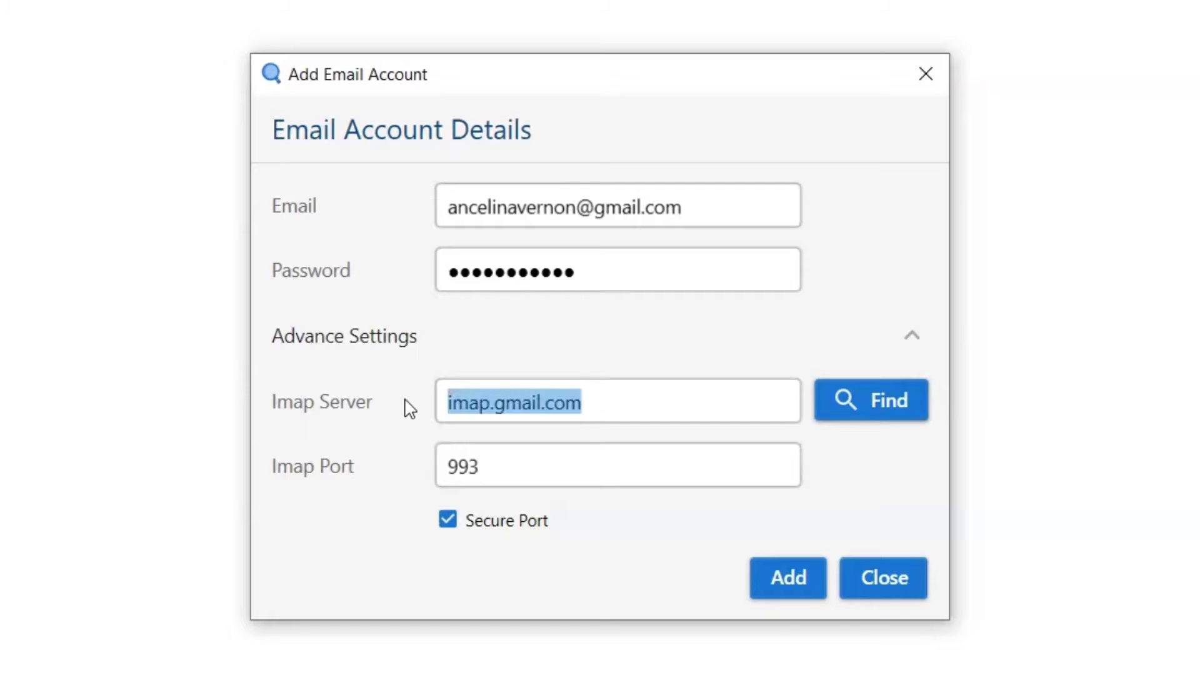
key("BackSpace")
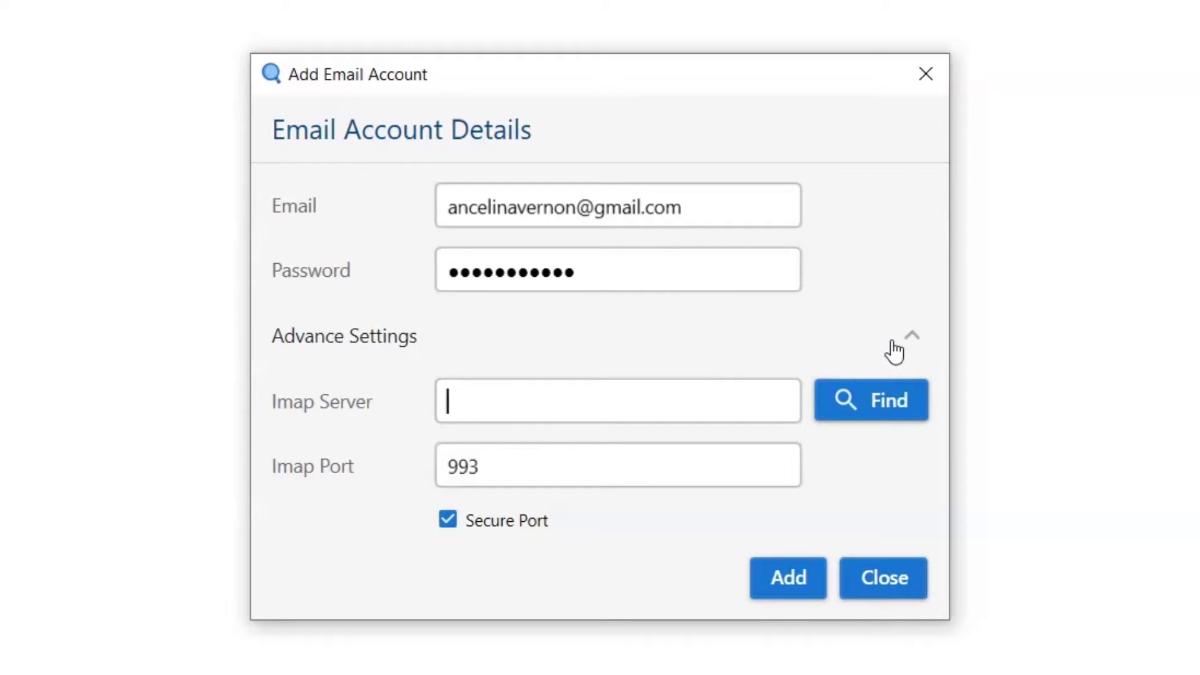
left_click(904, 341)
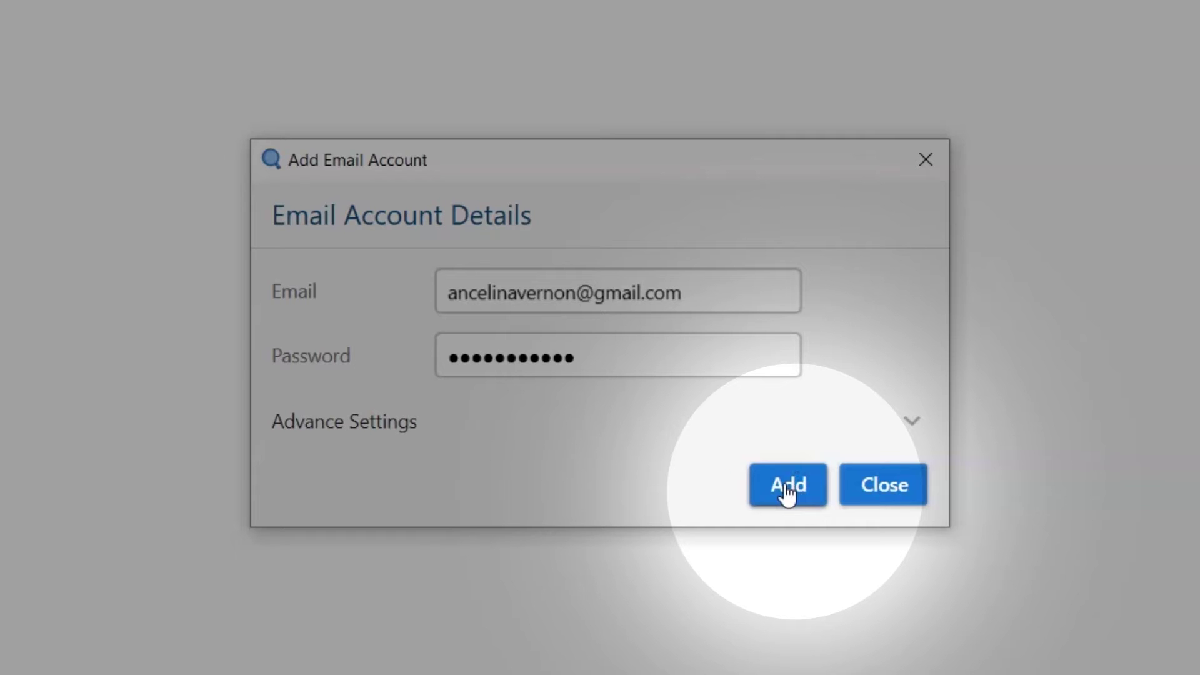
left_click(785, 485)
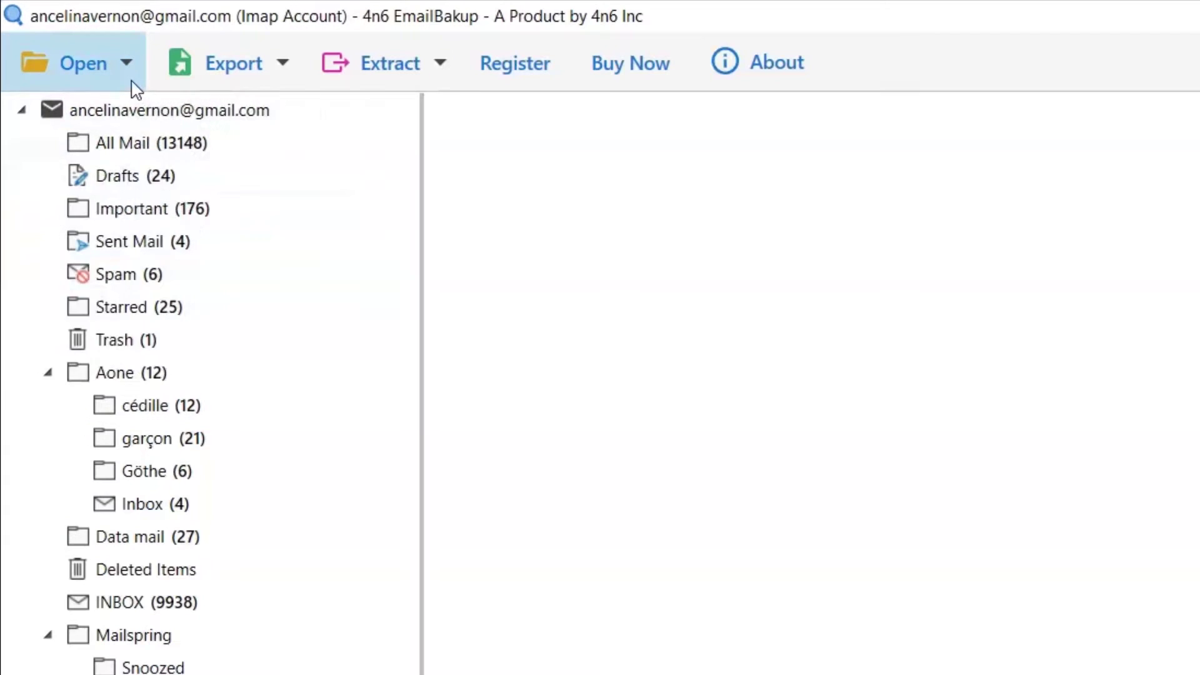
- Review the saved IMAP account (imap.gmail.com, port 993) under Manage accounts, then close it
left_click(132, 82)
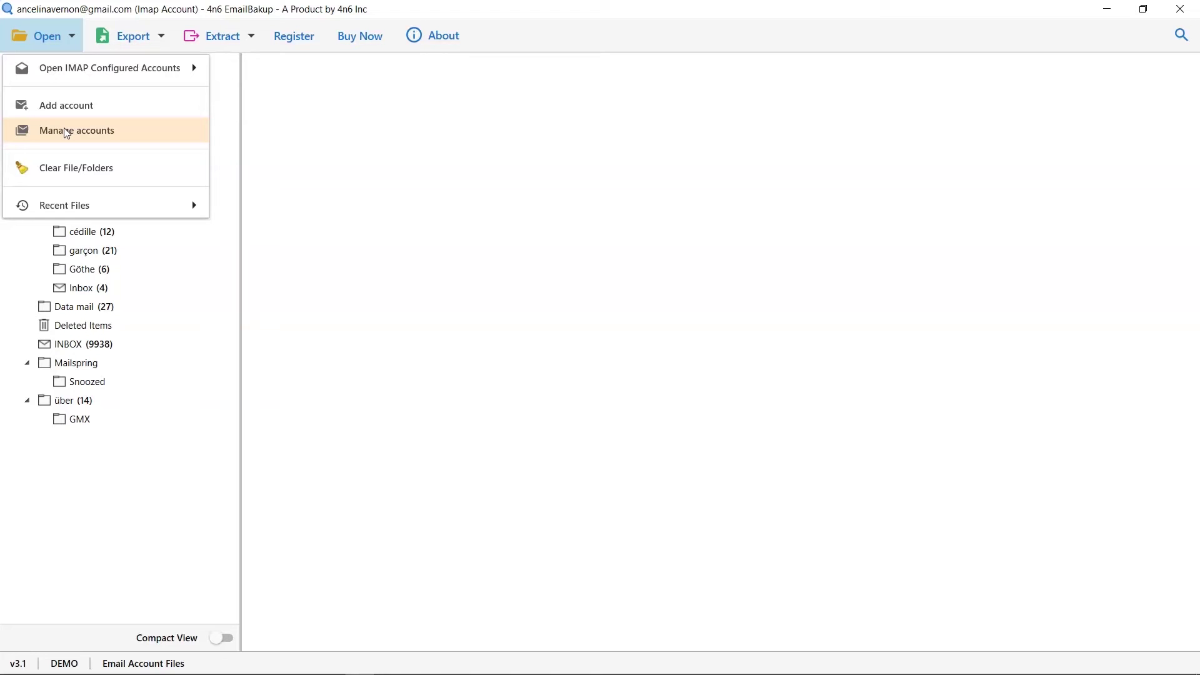
left_click(67, 132)
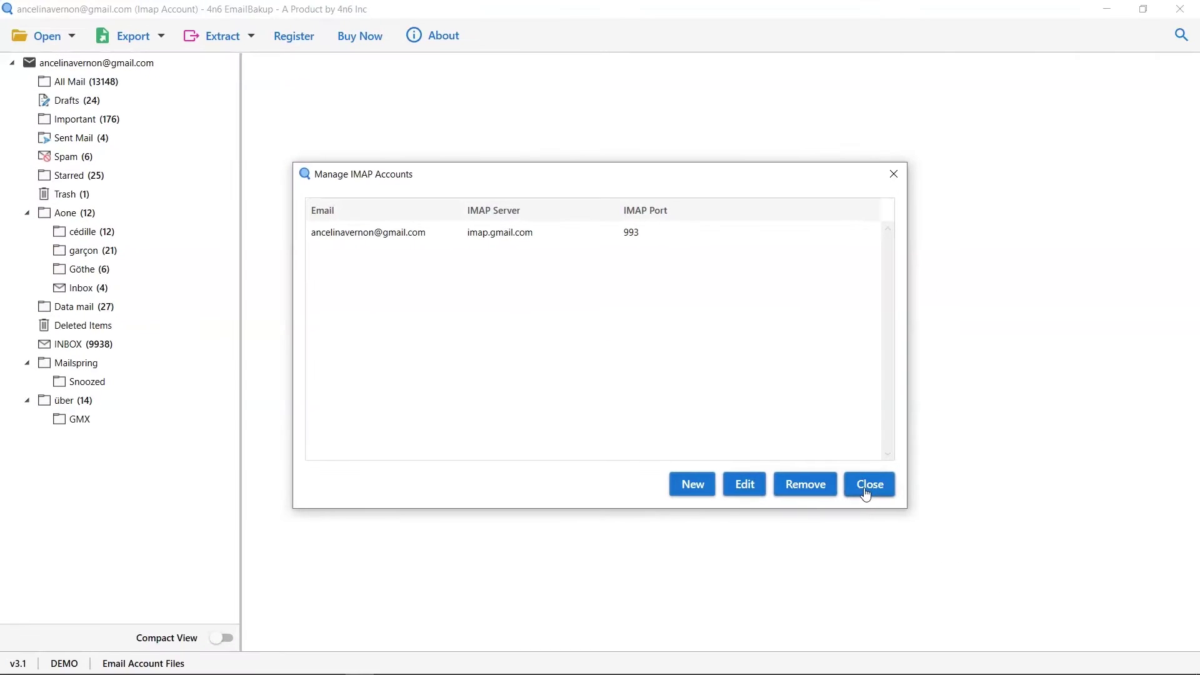
left_click(868, 485)
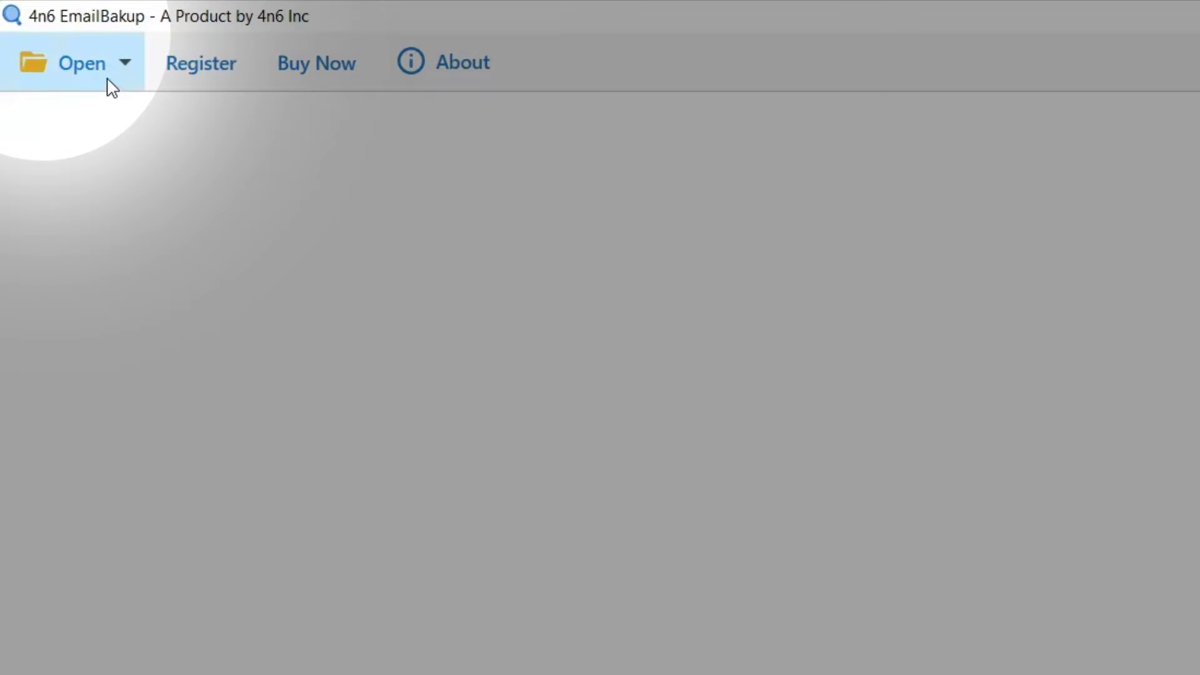
- Reopen the saved Gmail account from Open IMAP Configured Accounts
left_click(108, 80)
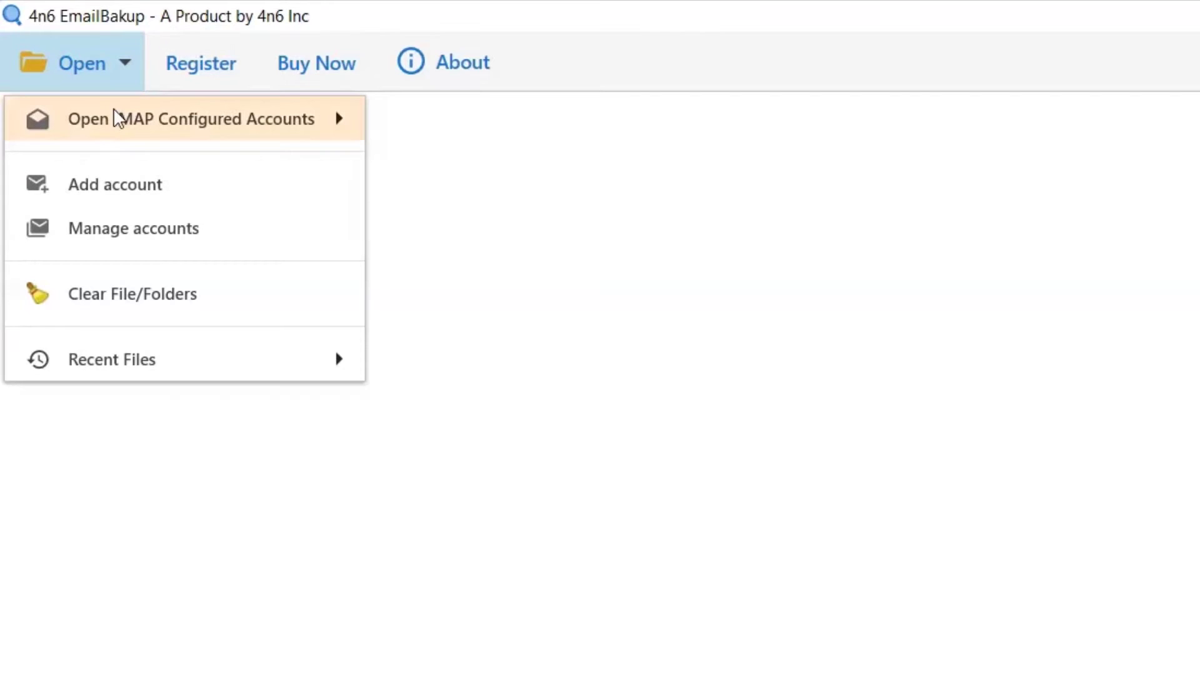
mouse_move(117, 126)
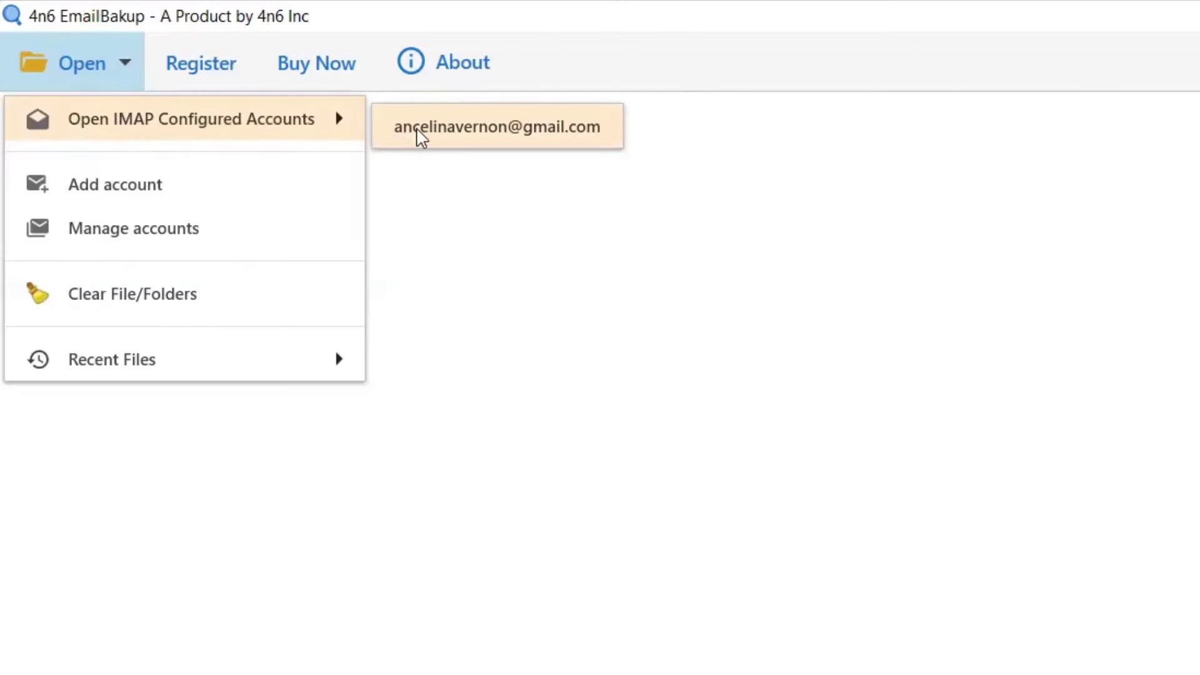
left_click(419, 135)
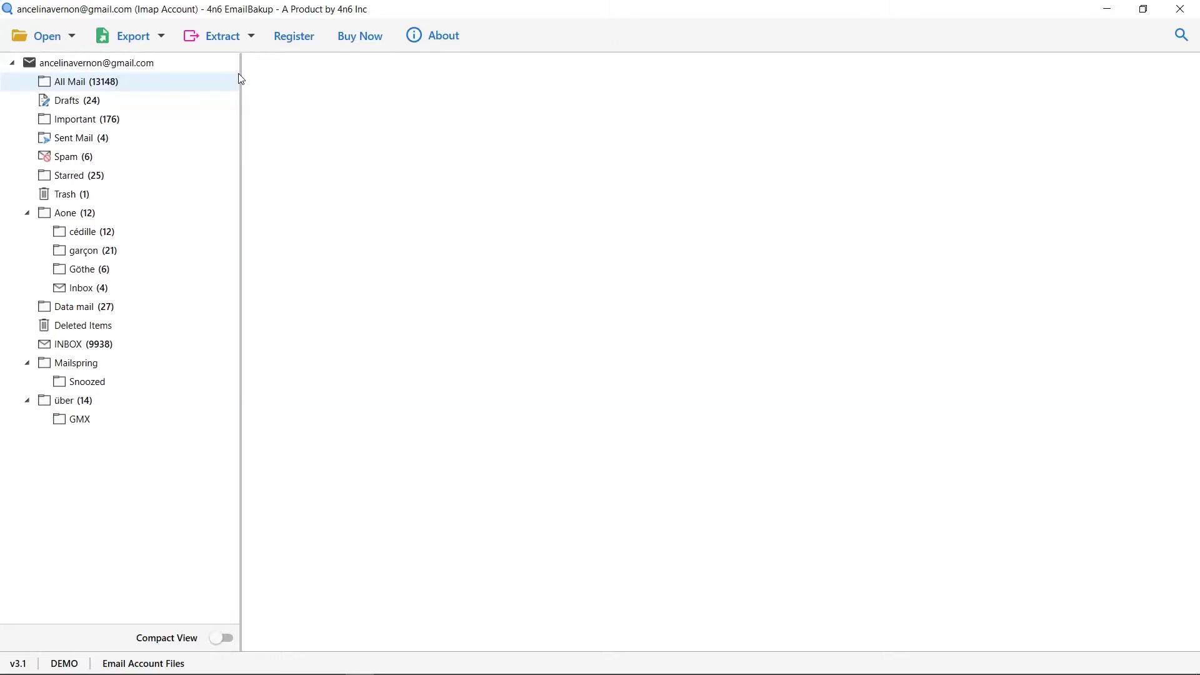
- List All Mail's 13148 messages, toggle Compact View on and off, and preview the newest Scoop.it email
left_click(97, 82)
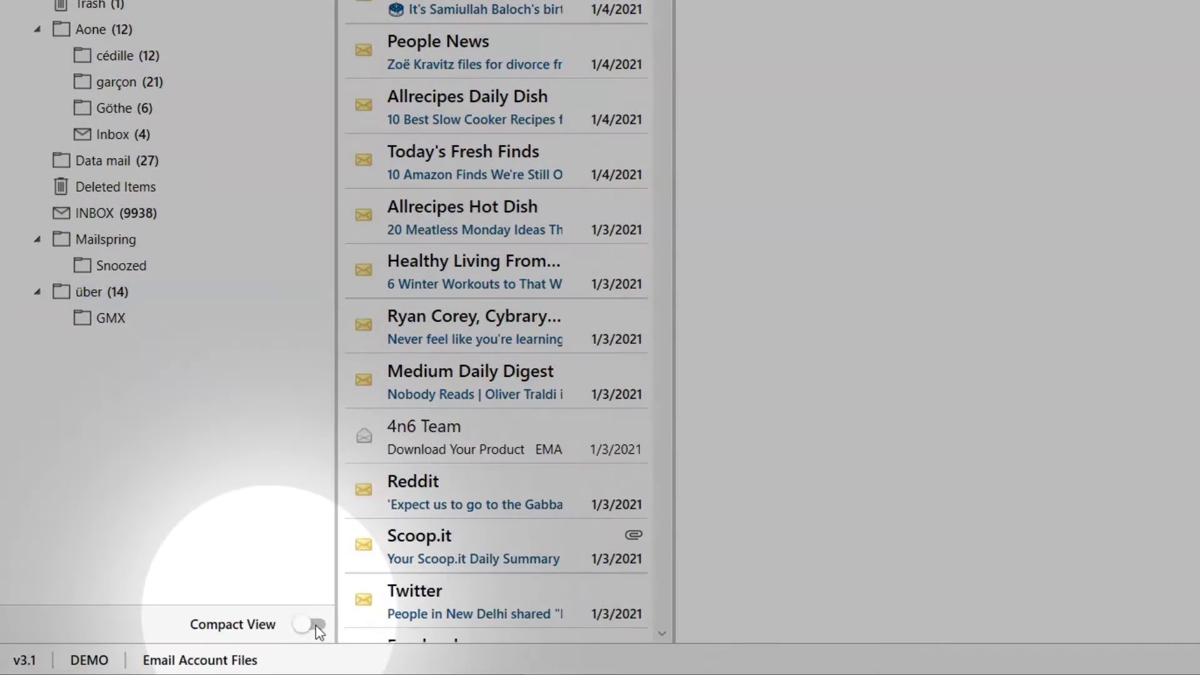
left_click(316, 625)
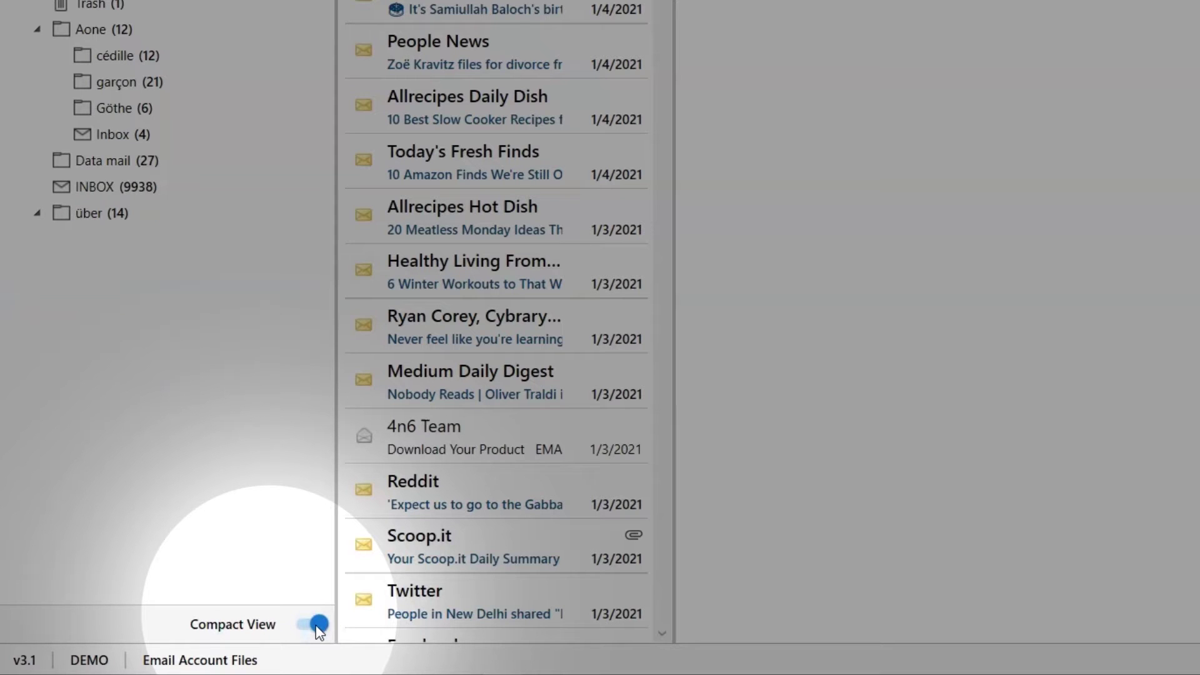
left_click(317, 625)
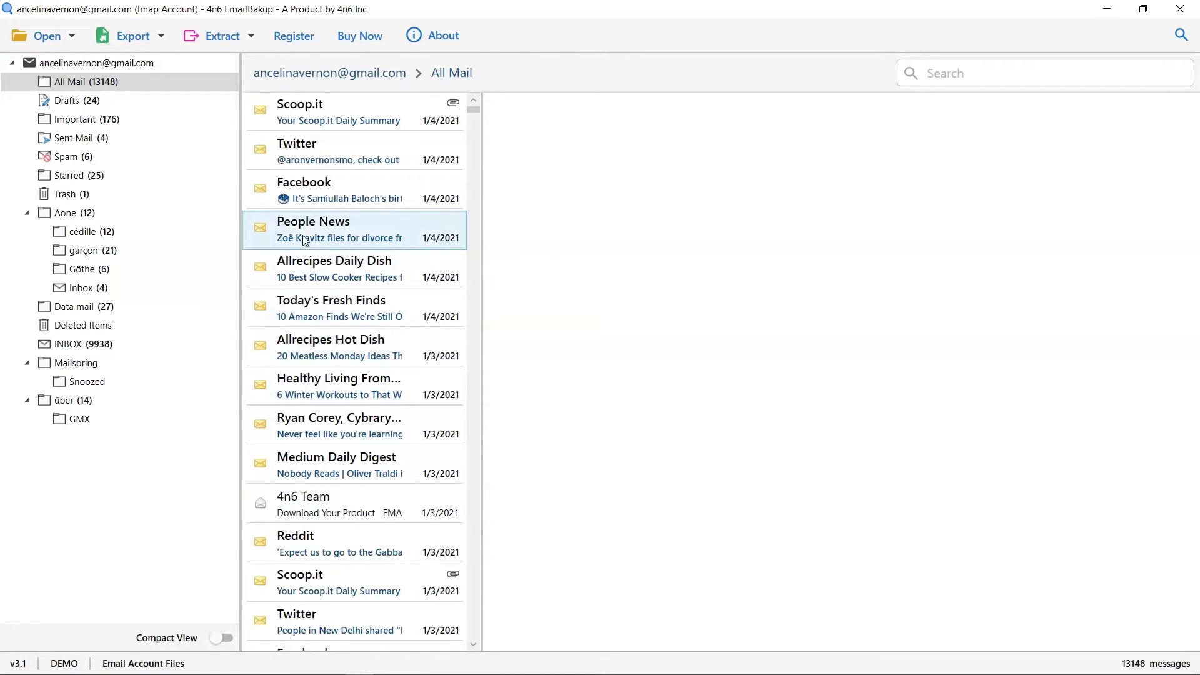
left_click(330, 120)
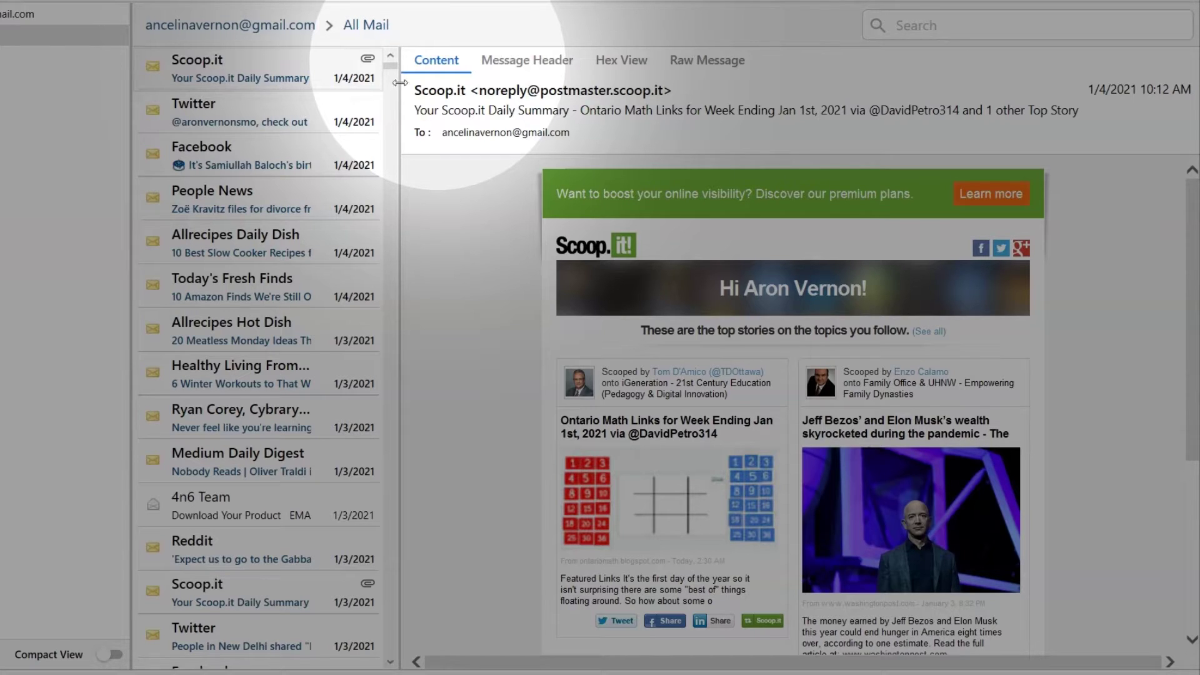
- View the Scoop.it email's header fields, hex dump and raw source, then its rendered Content
left_click(517, 65)
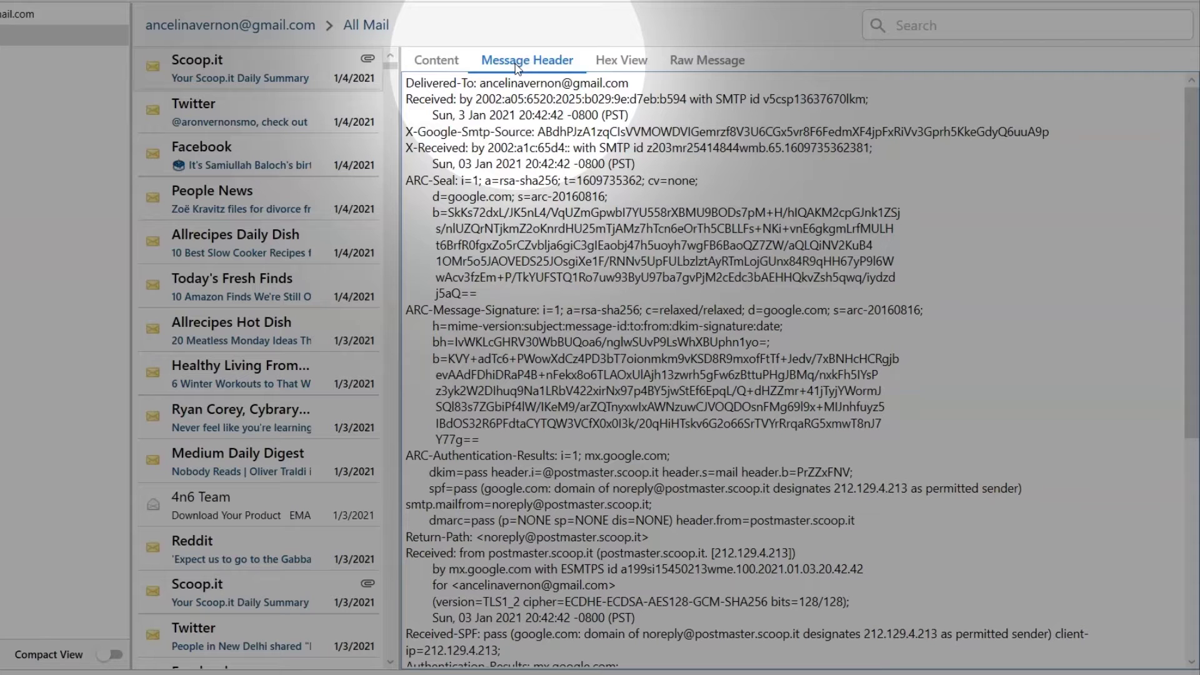
left_click(626, 60)
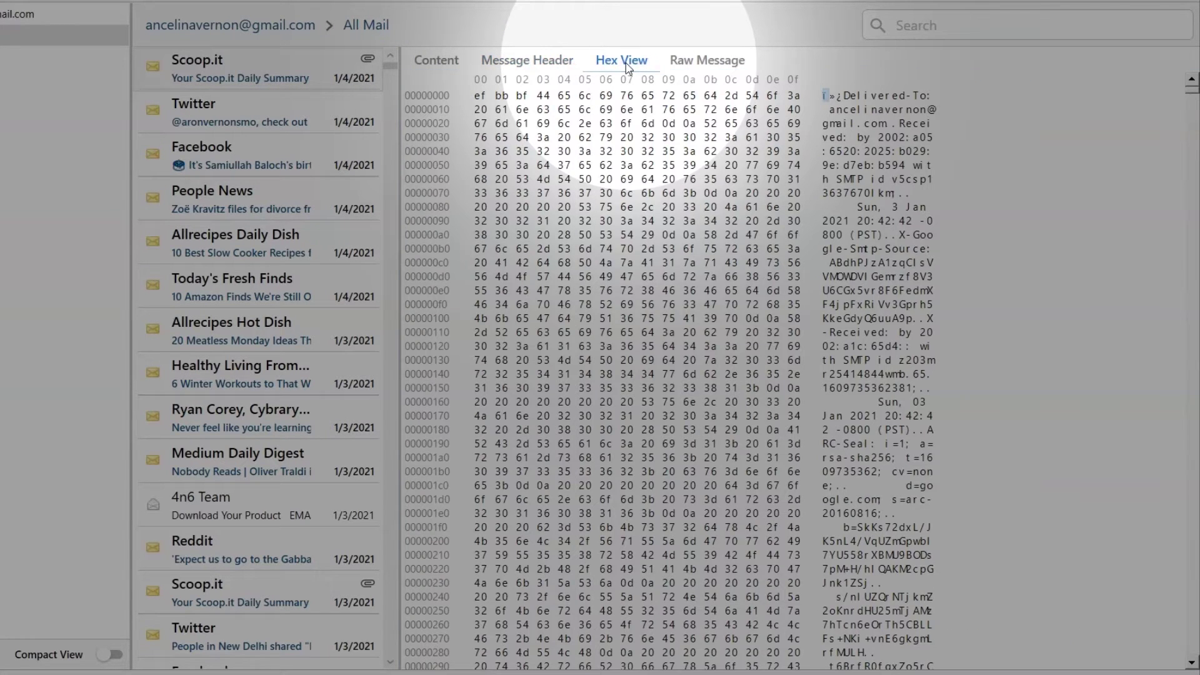
left_click(686, 64)
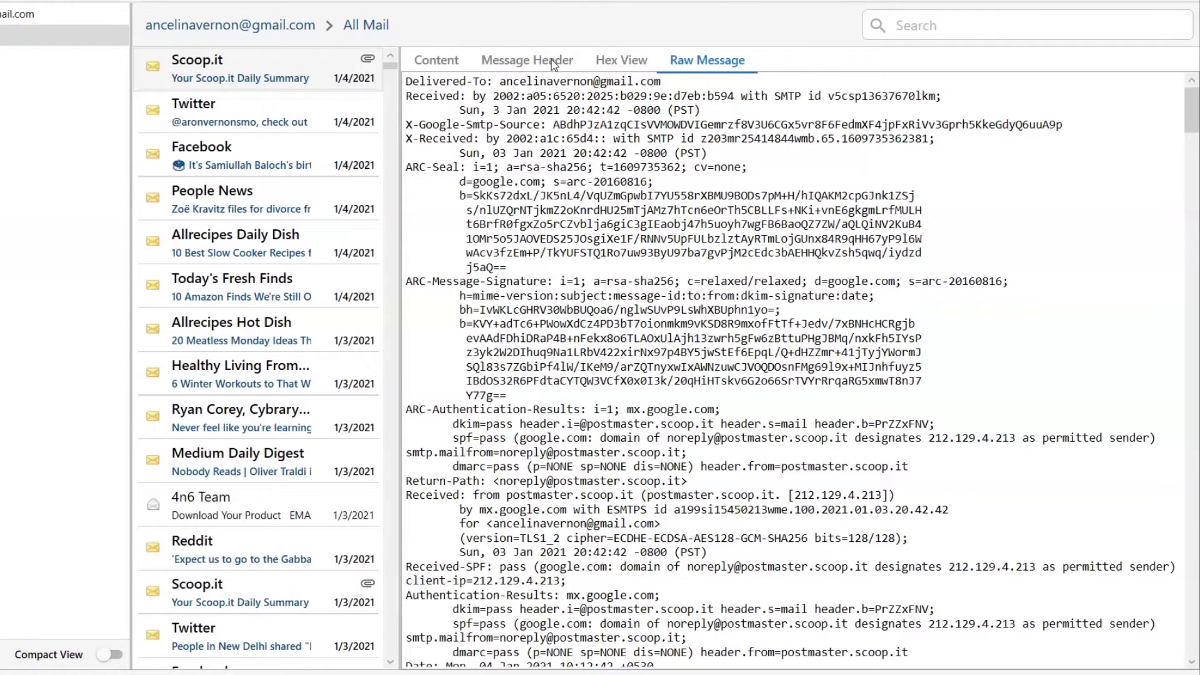
left_click(457, 60)
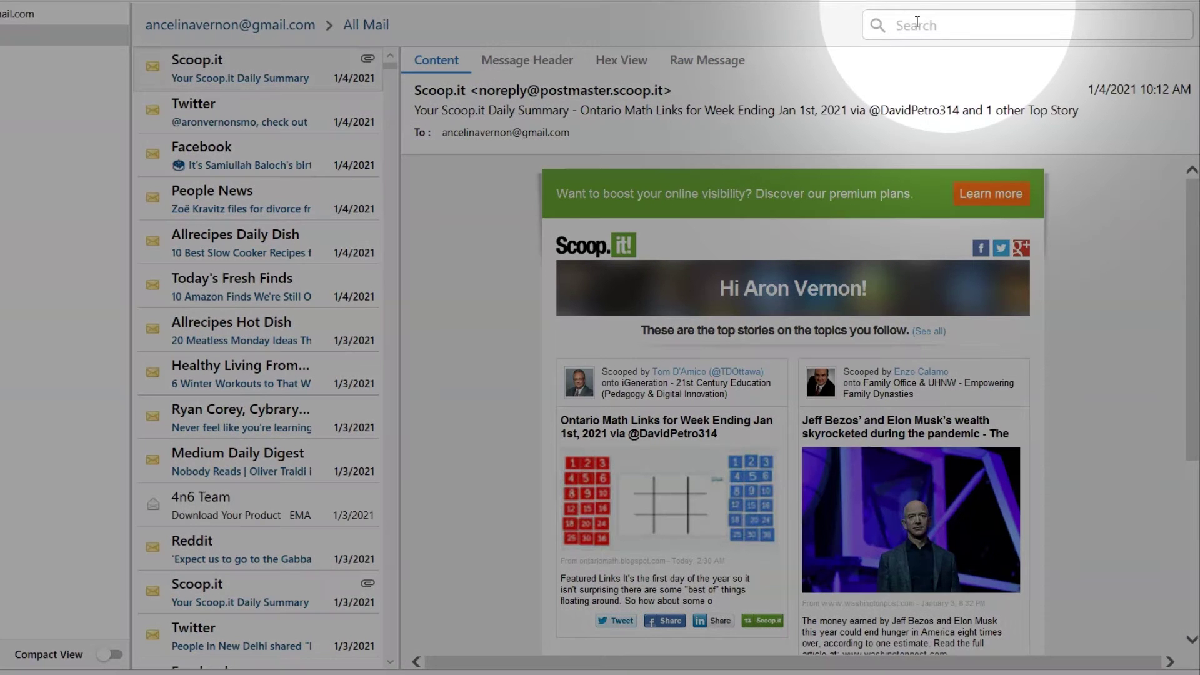
left_click(917, 22)
type("medium")
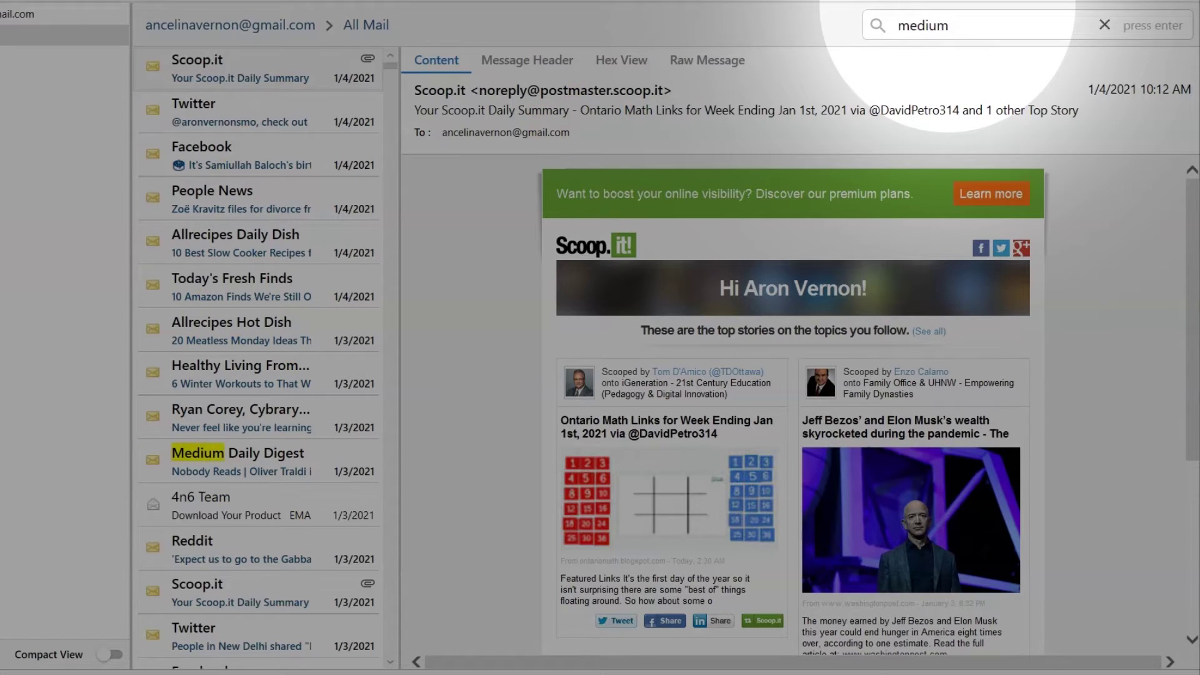
key("Return")
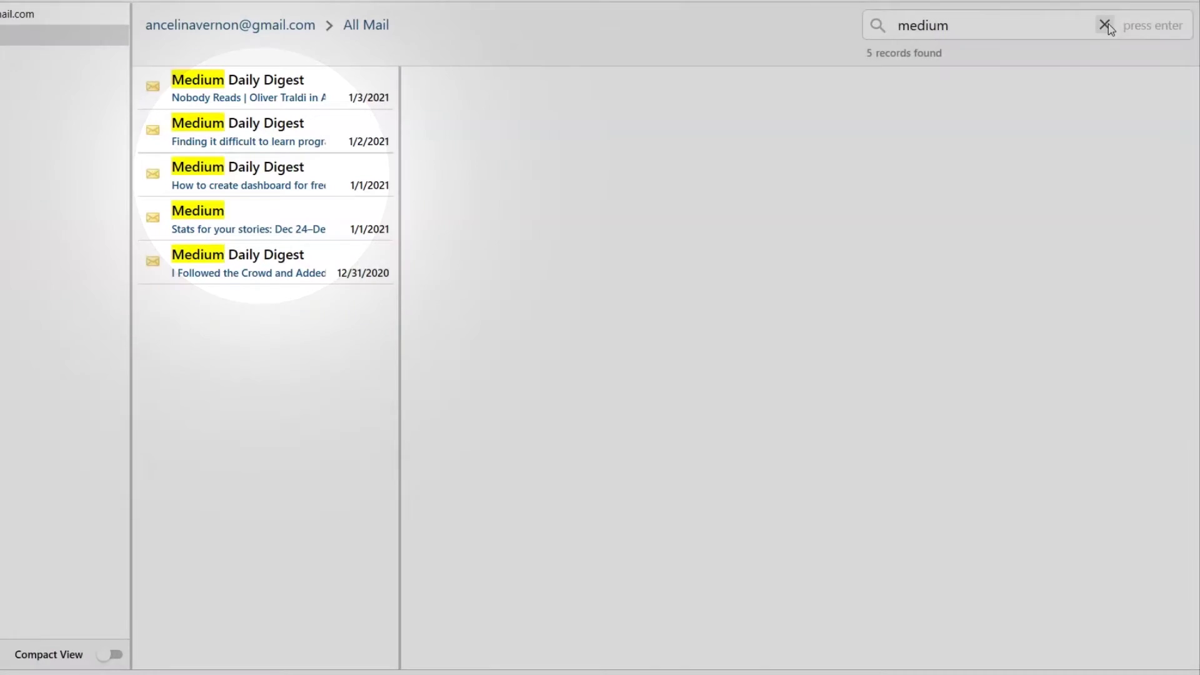
left_click(1104, 25)
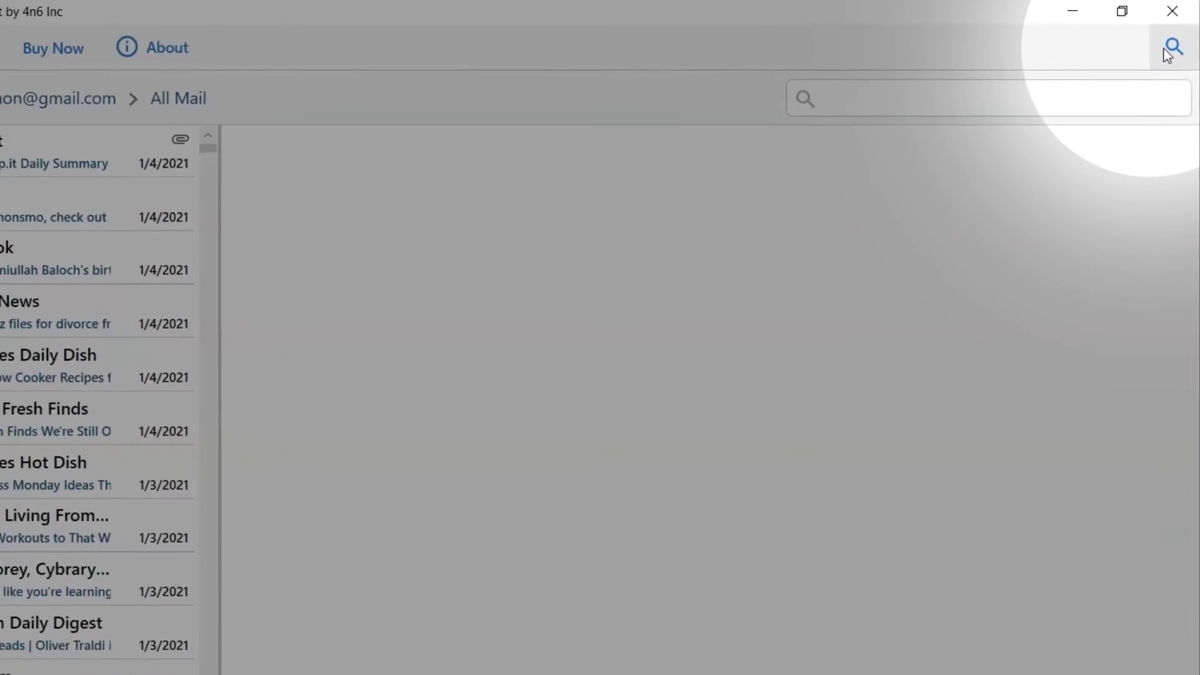
left_click(1179, 36)
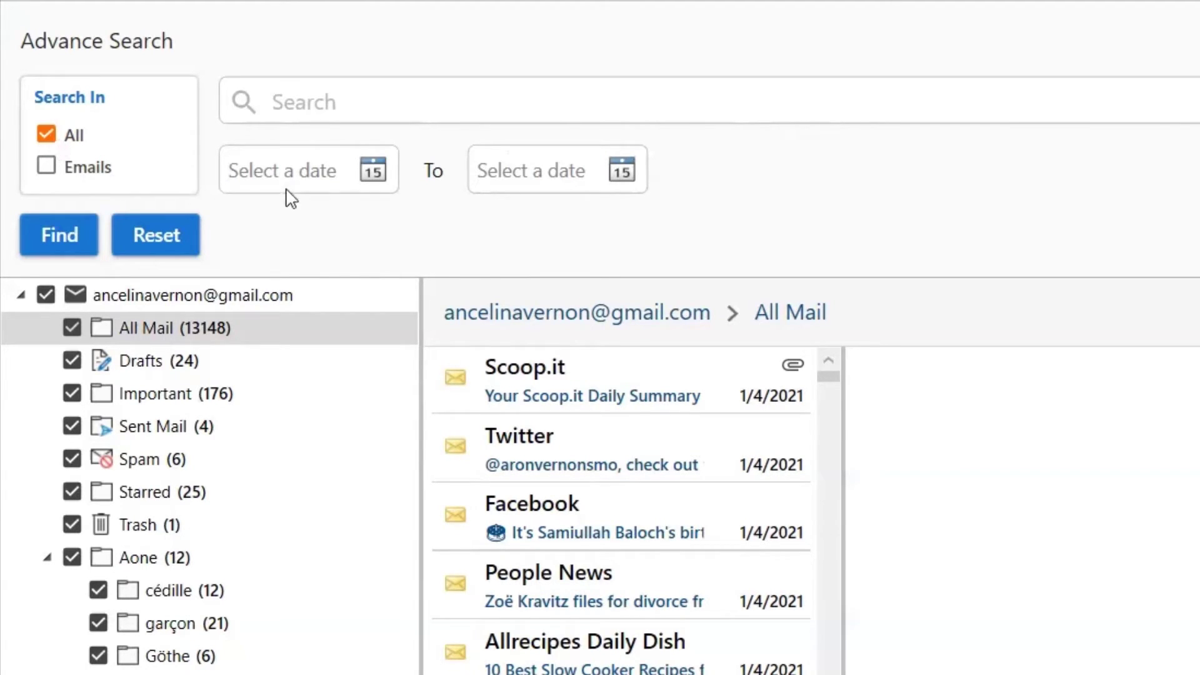
left_click(375, 178)
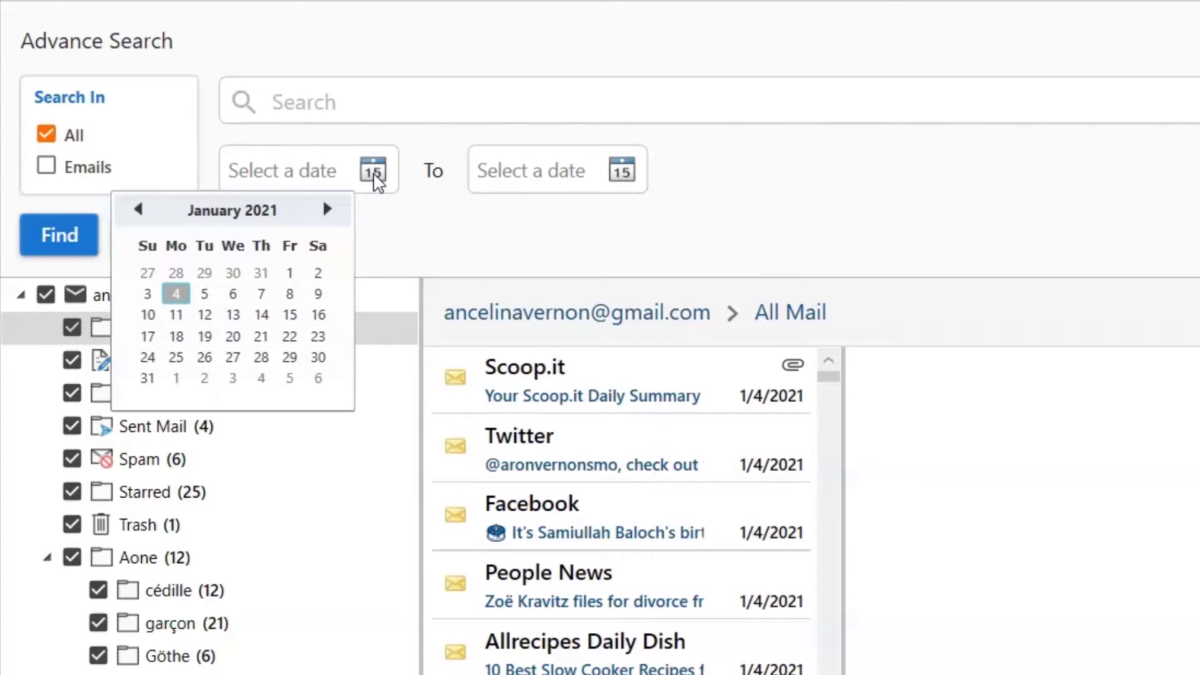
left_click(491, 170)
left_click(621, 172)
left_click(621, 173)
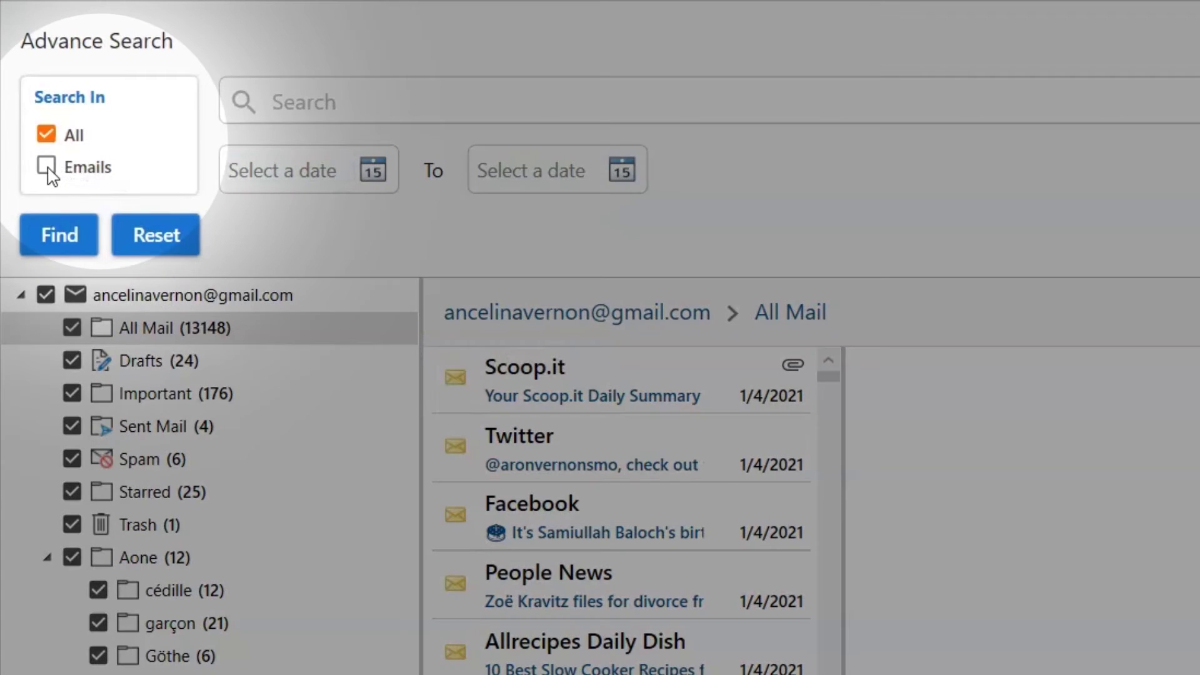
left_click(47, 167)
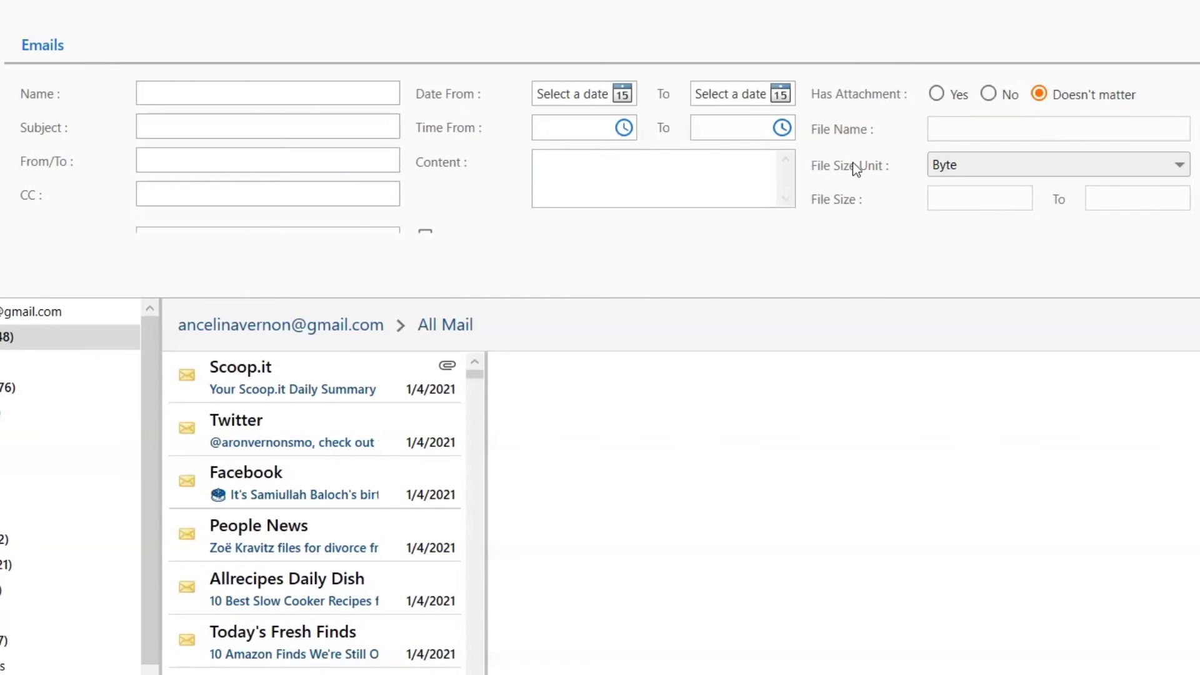
scroll(855, 162, "down", 3)
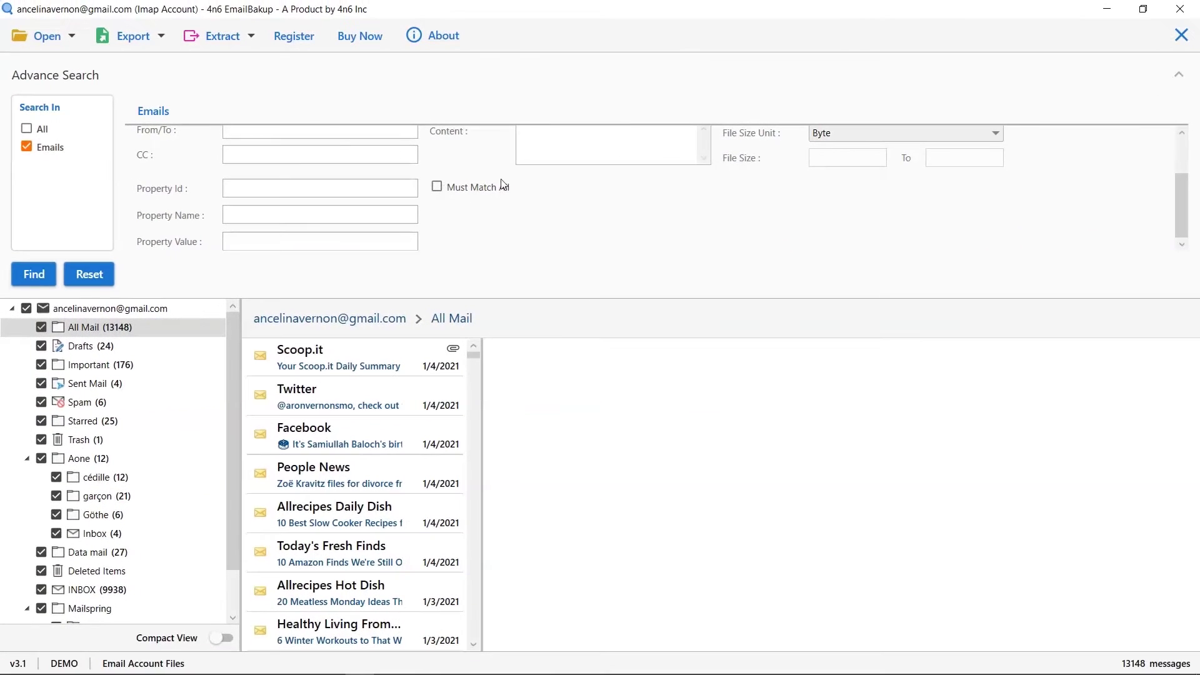
left_click_drag(1180, 223, 1178, 187)
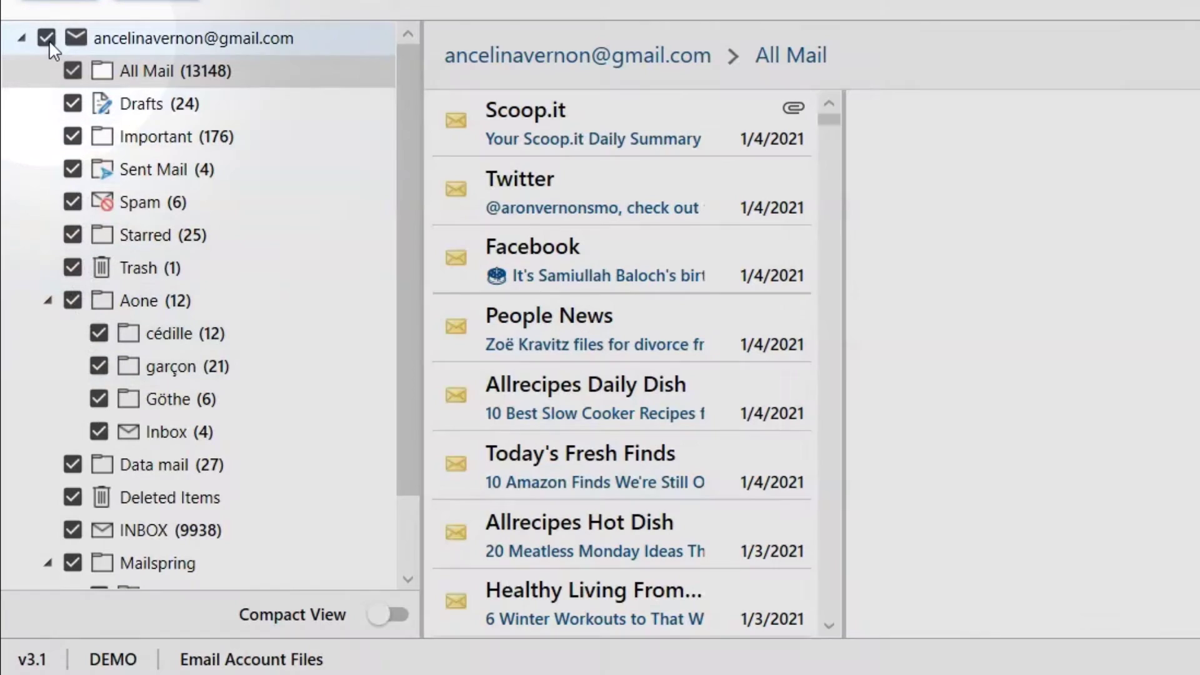
left_click(48, 39)
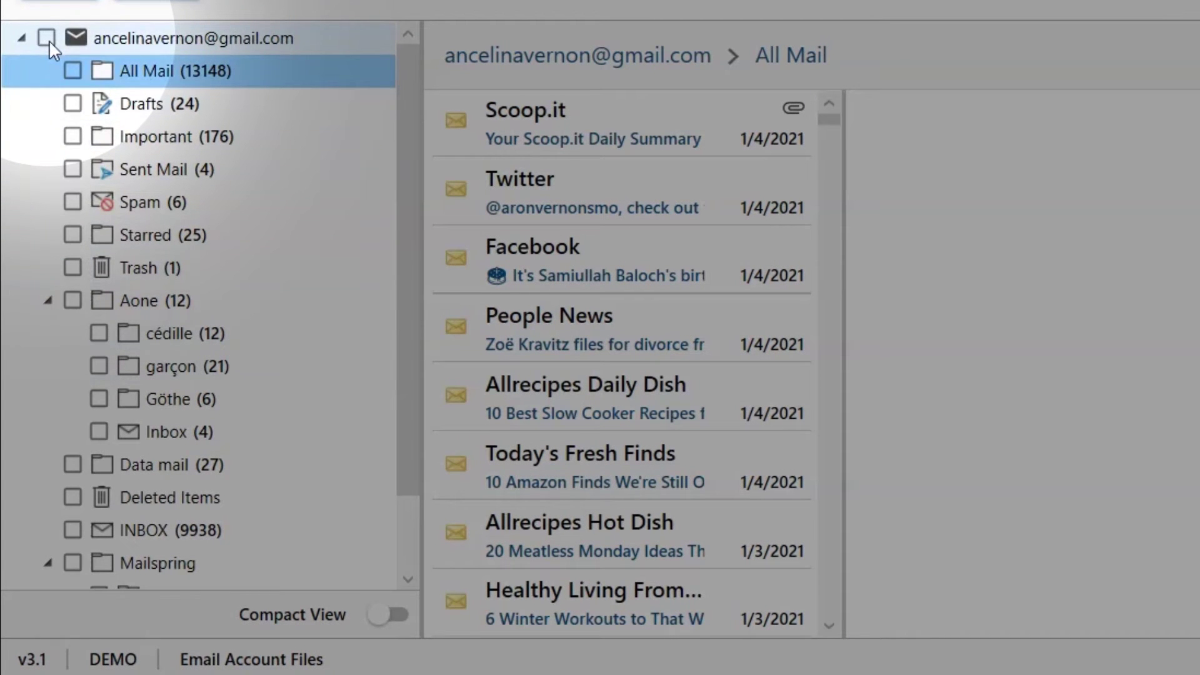
left_click(70, 71)
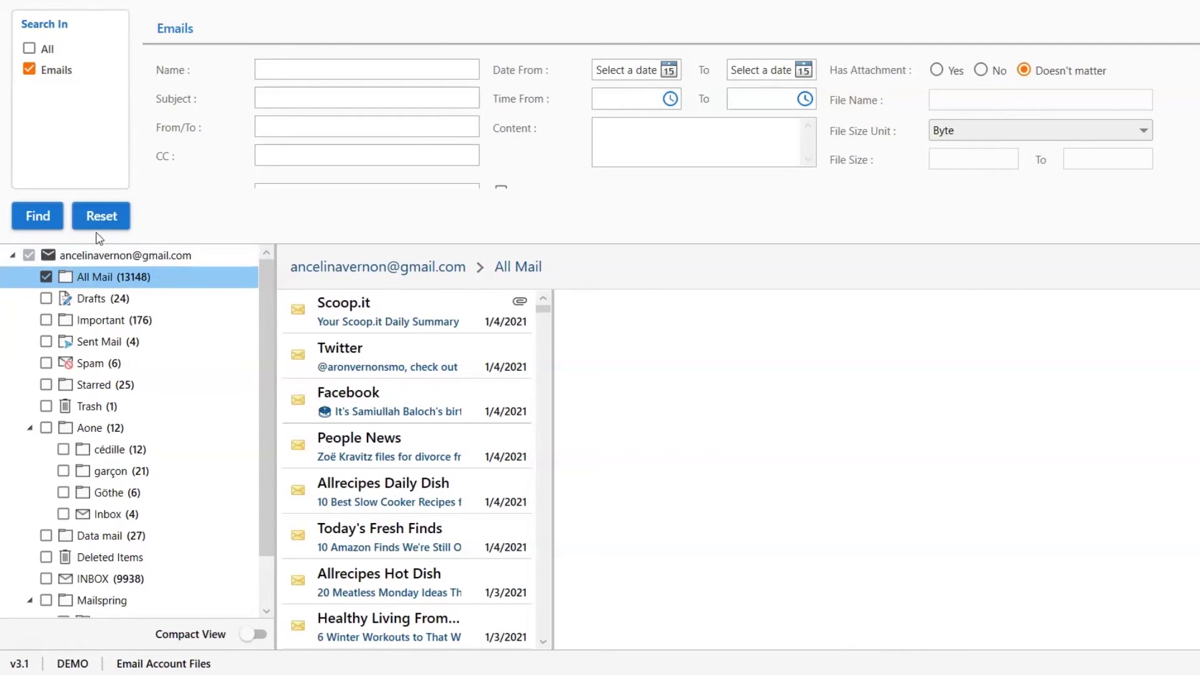
left_click(265, 97)
type("sc")
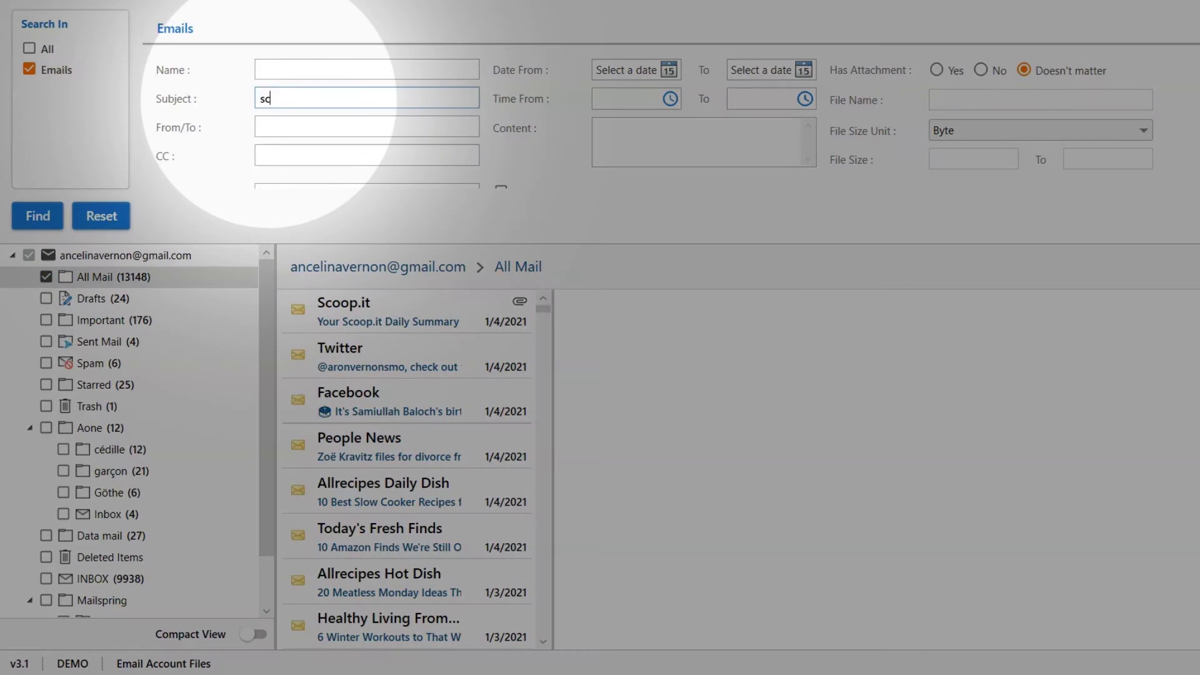
type("oop.it")
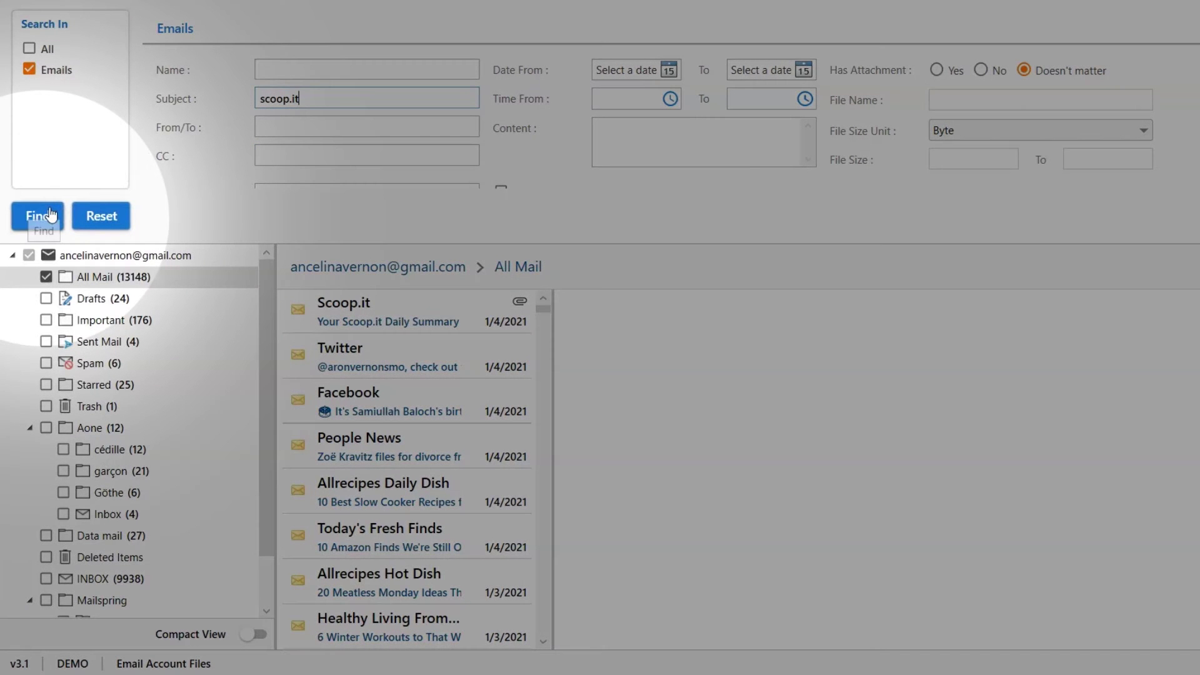
left_click(50, 215)
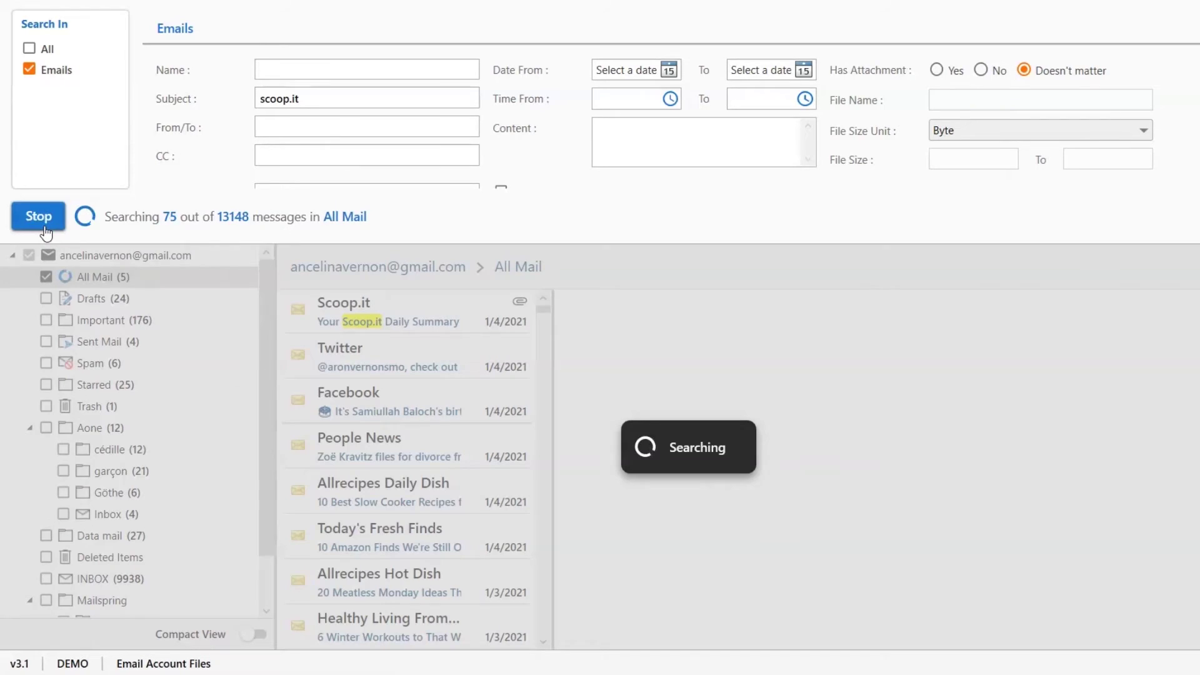
left_click(50, 217)
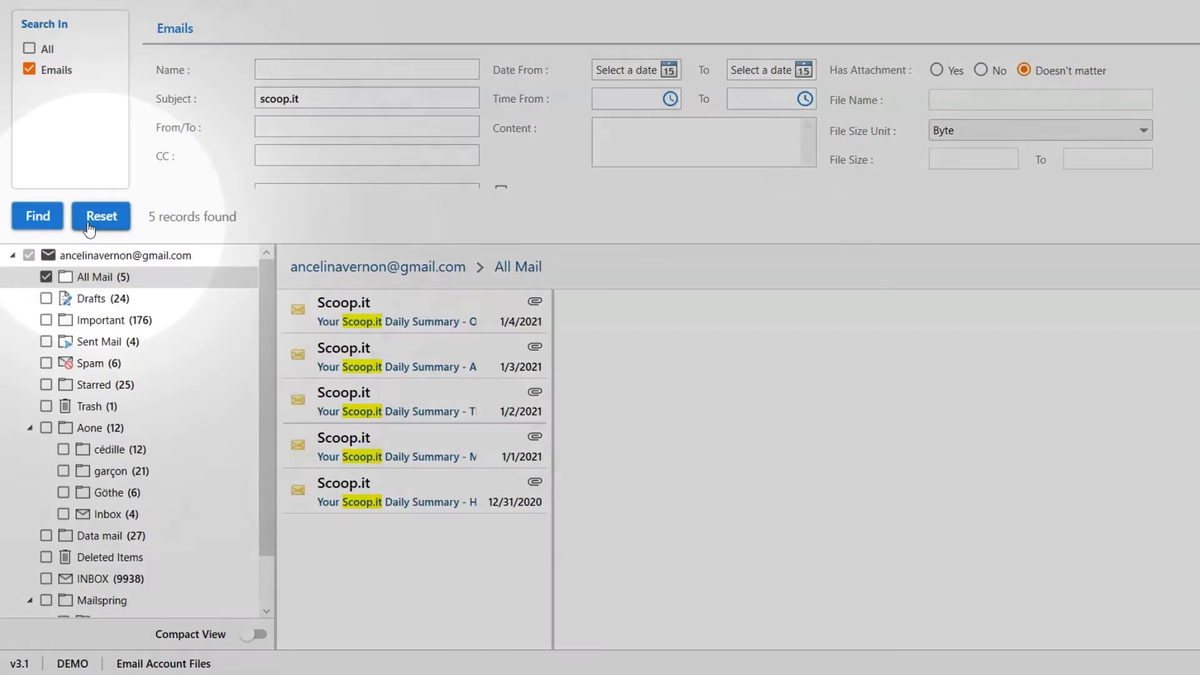
left_click(92, 220)
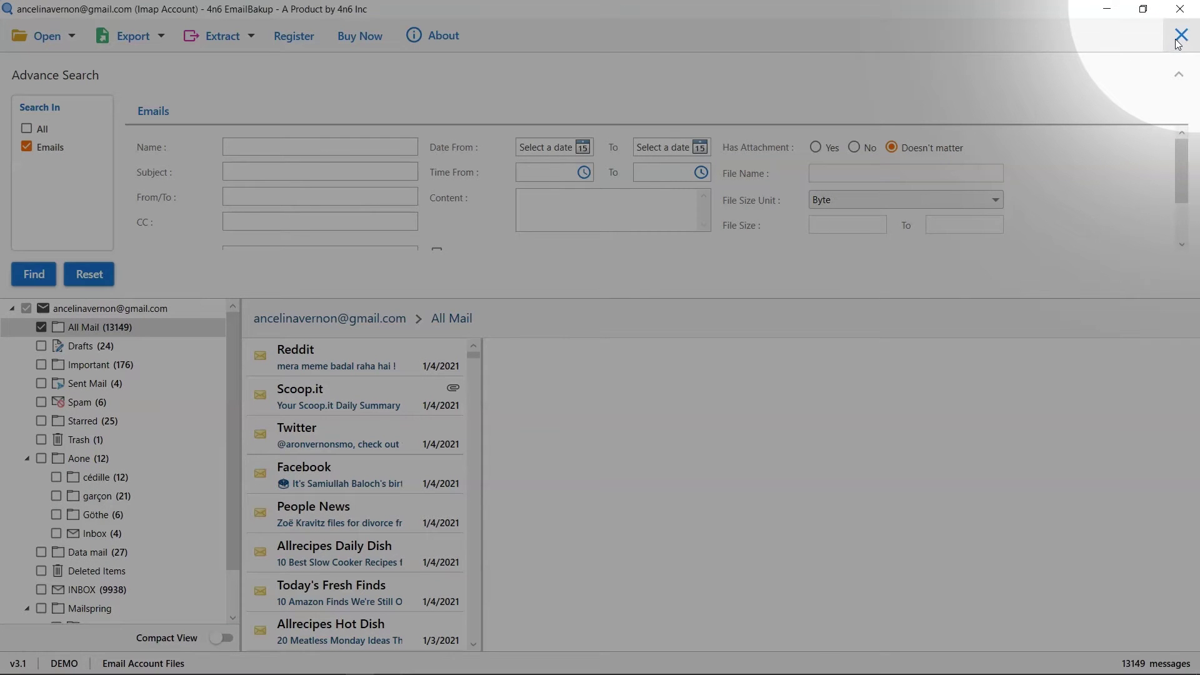
left_click(1181, 35)
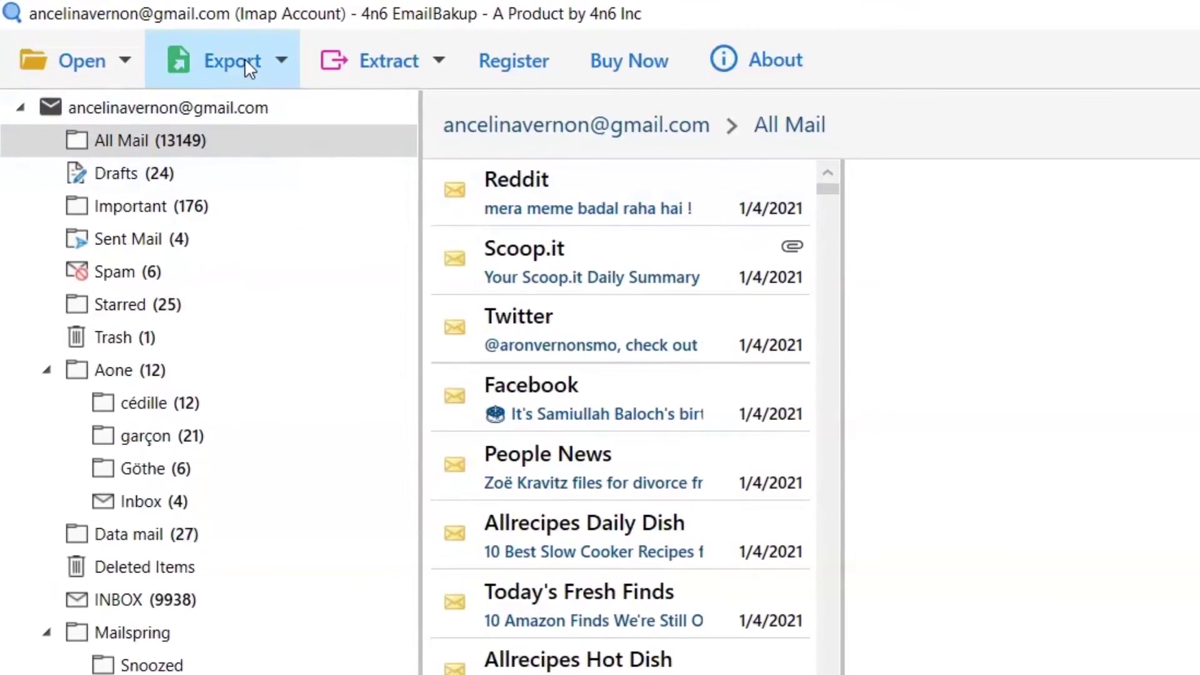
- Look through the Export and Extract menus, then choose PDF as the export format
left_click(245, 68)
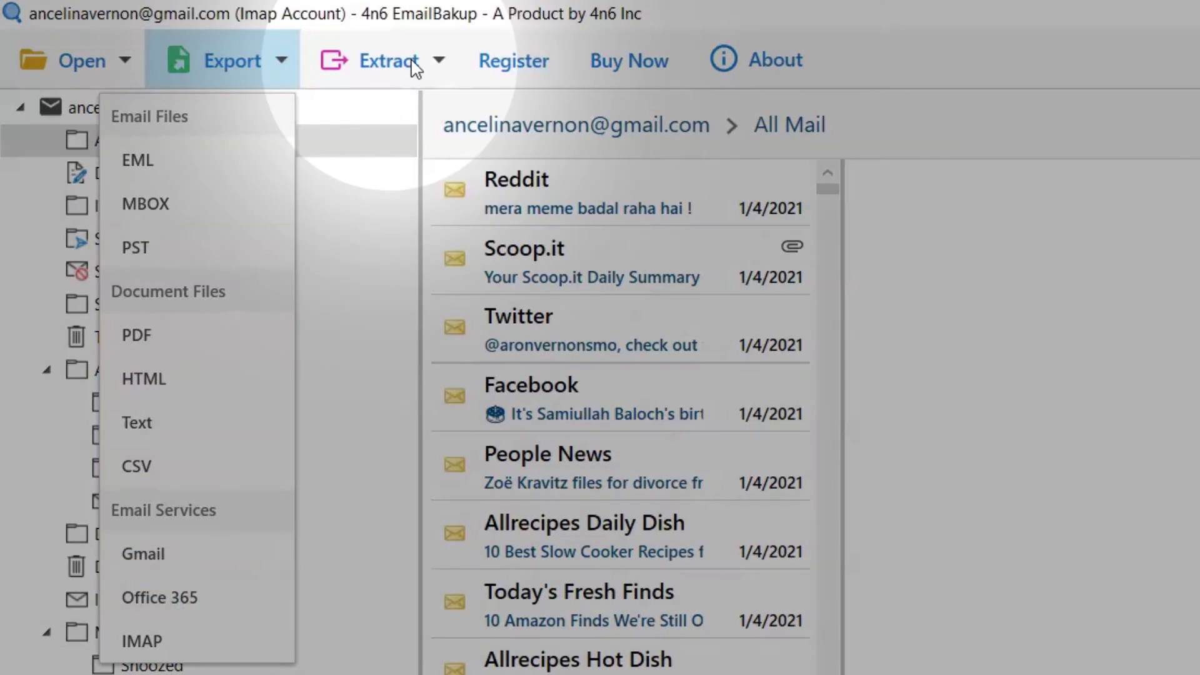
left_click(411, 63)
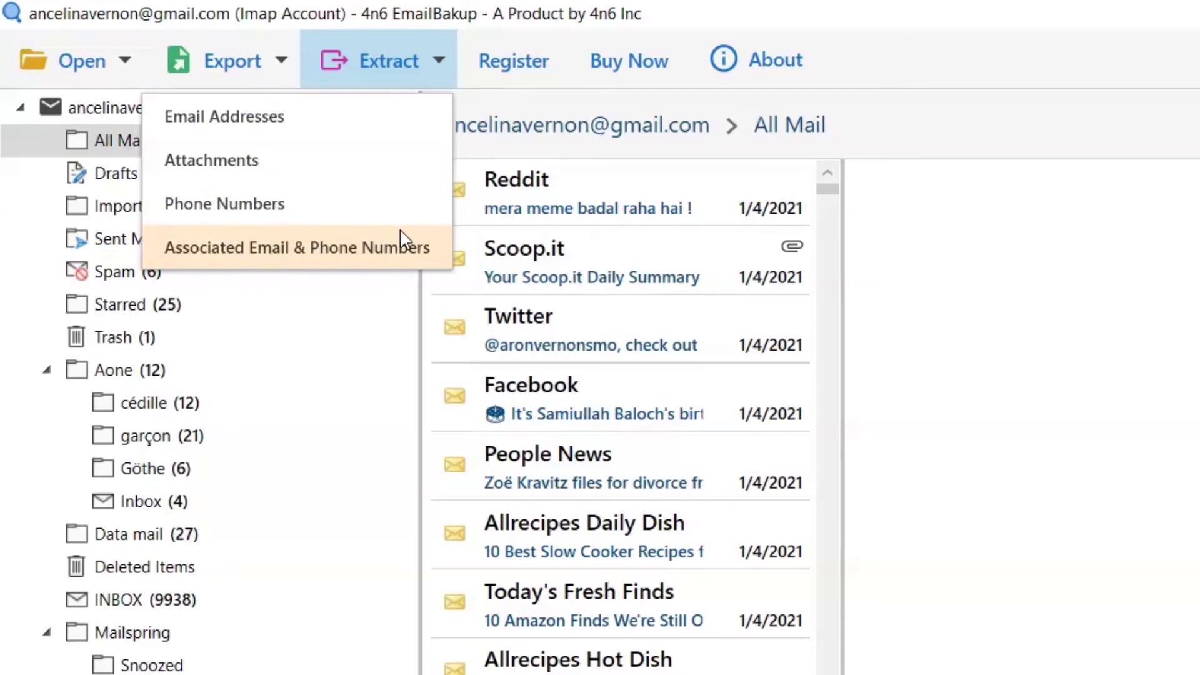
left_click(271, 69)
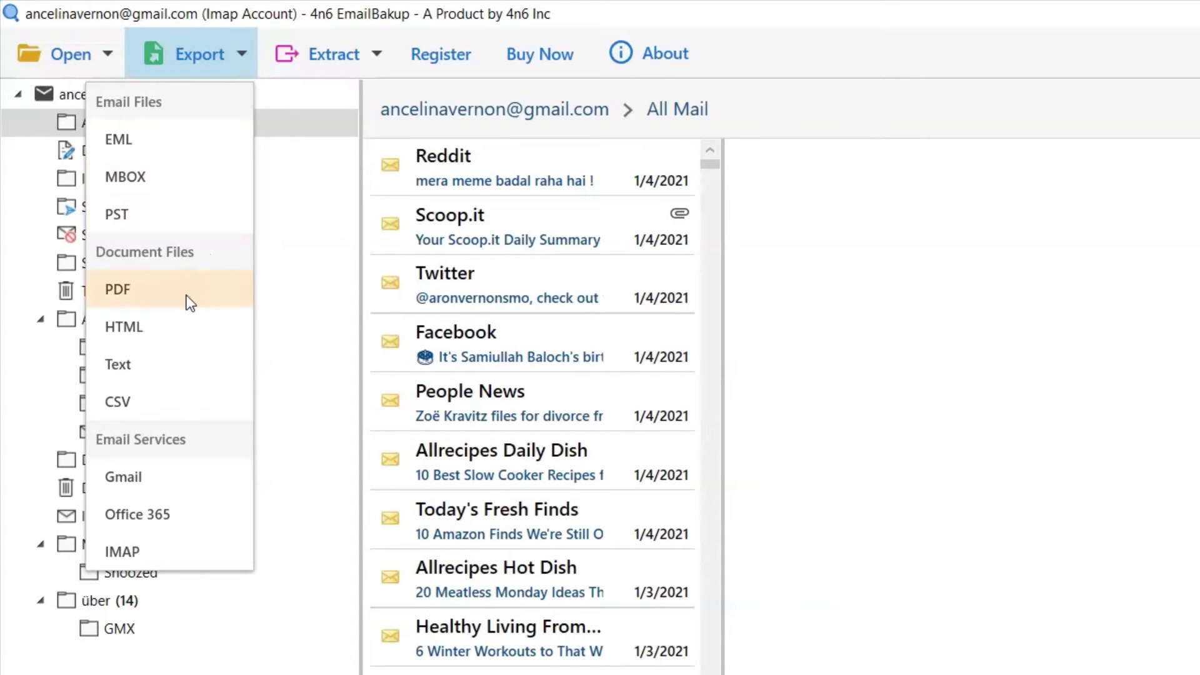
left_click(190, 303)
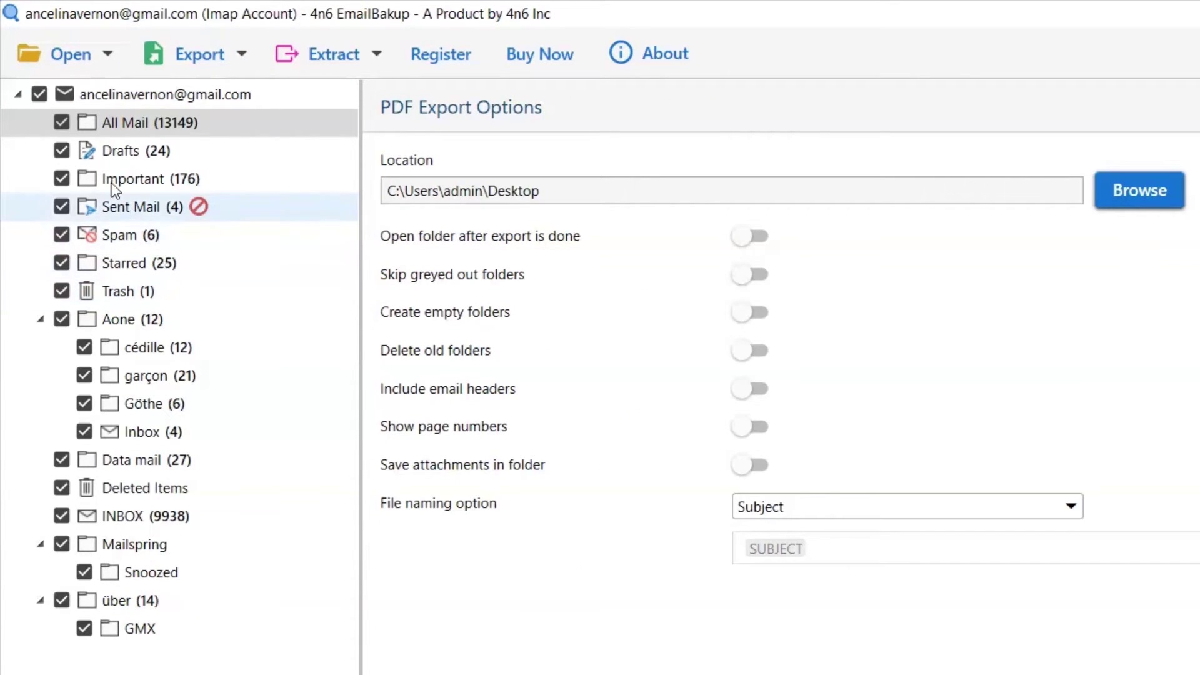
- Export only Drafts, Sent Mail, Starred and INBOX, with D:\EmailBakup as the destination
left_click(36, 92)
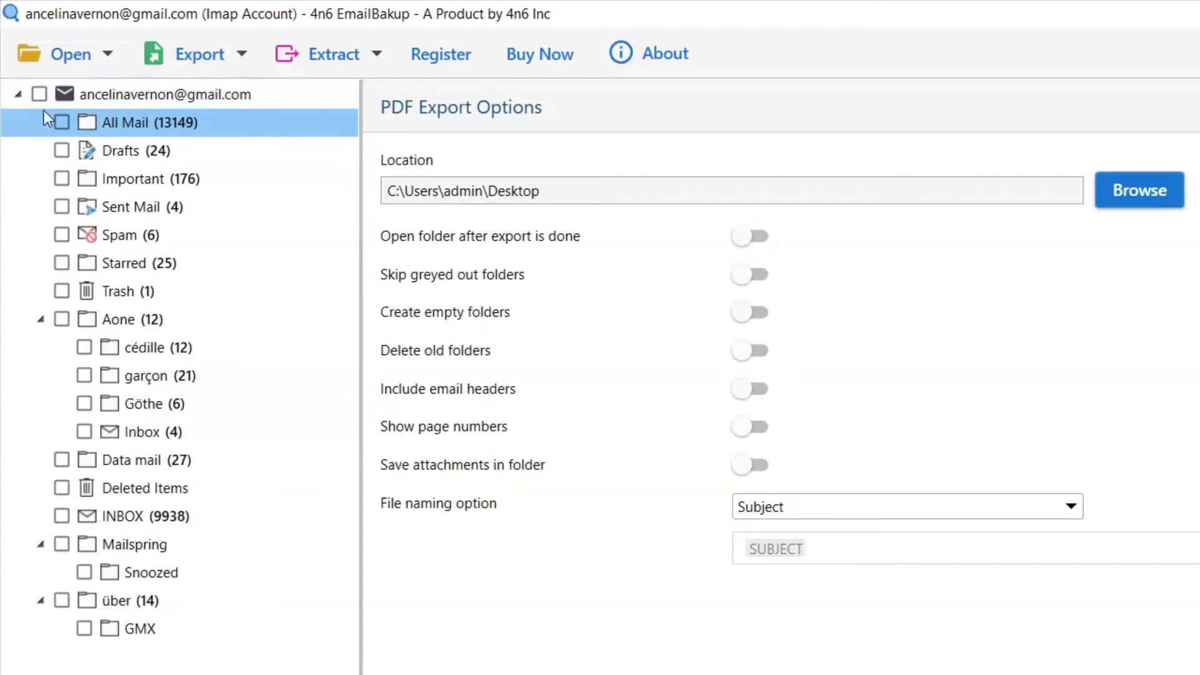
left_click(61, 151)
left_click(61, 207)
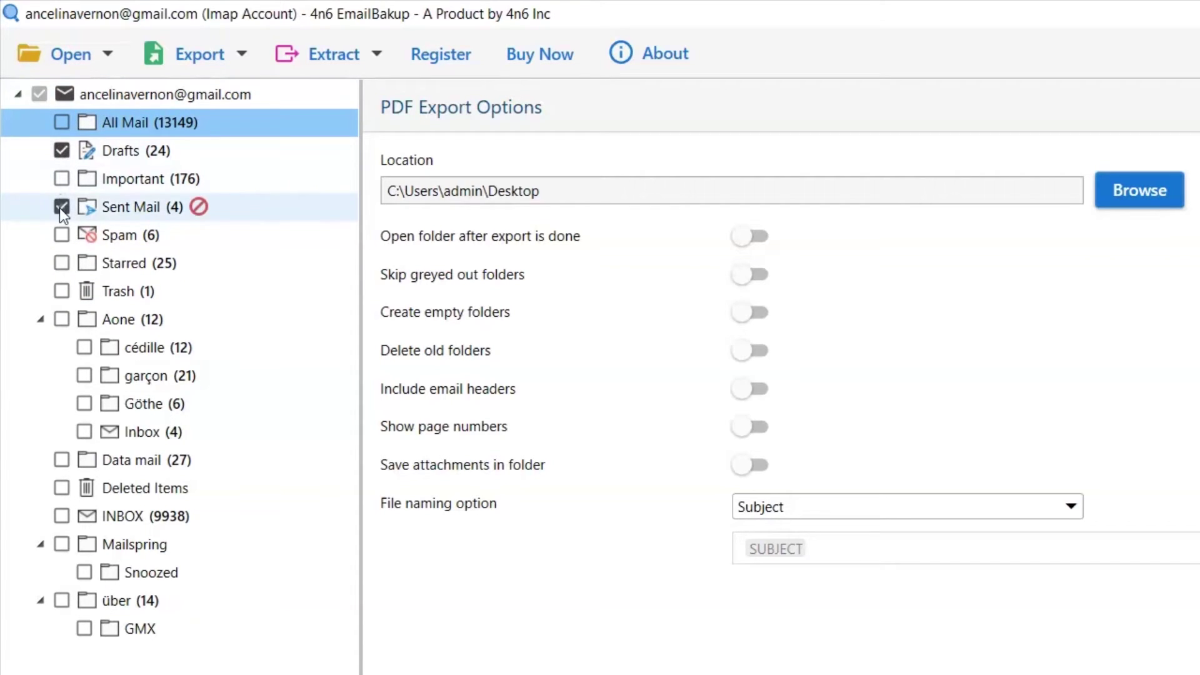
left_click(61, 263)
left_click(62, 516)
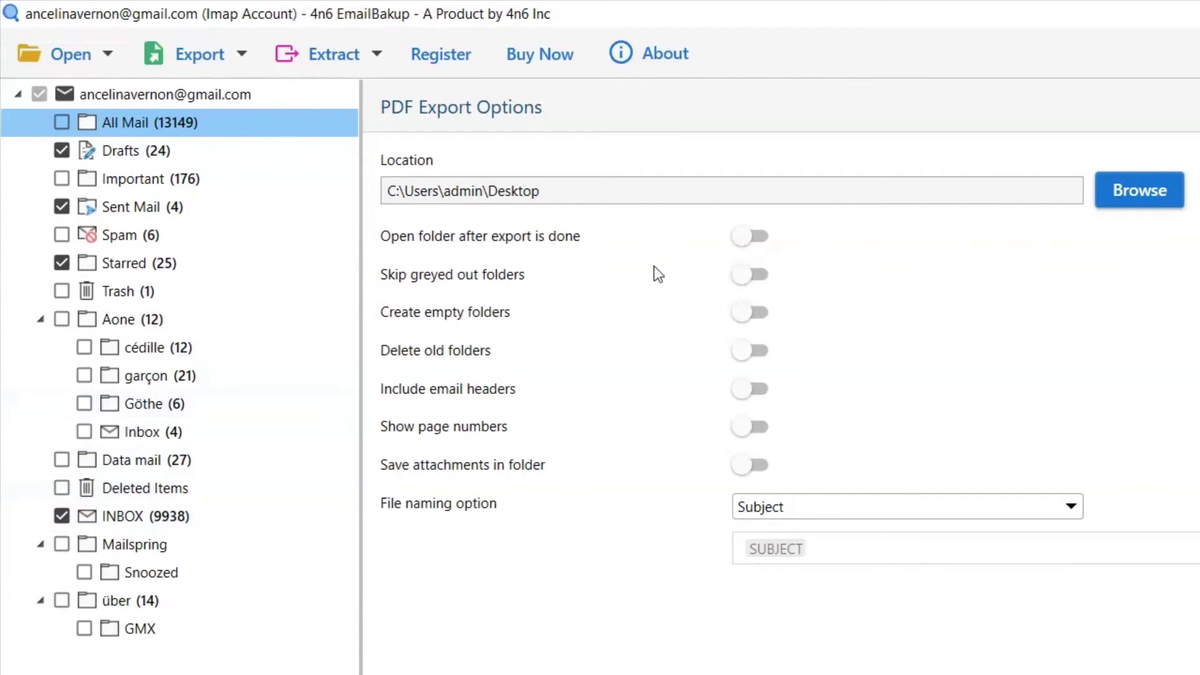
left_click(1140, 195)
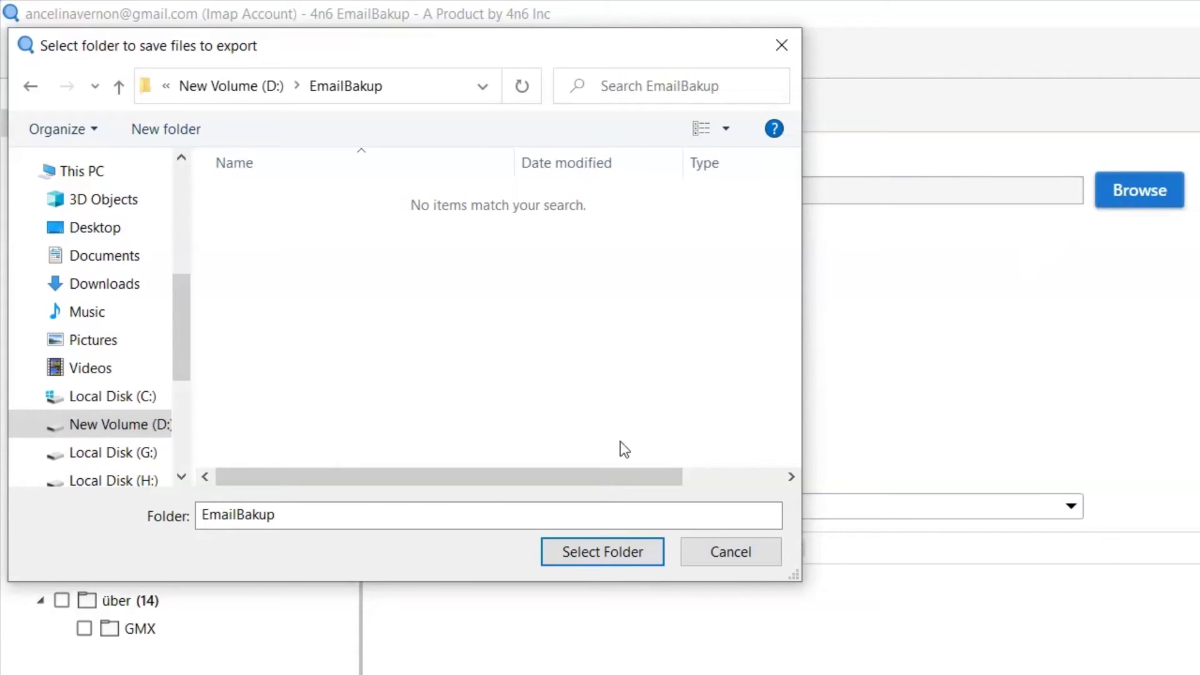
left_click(605, 553)
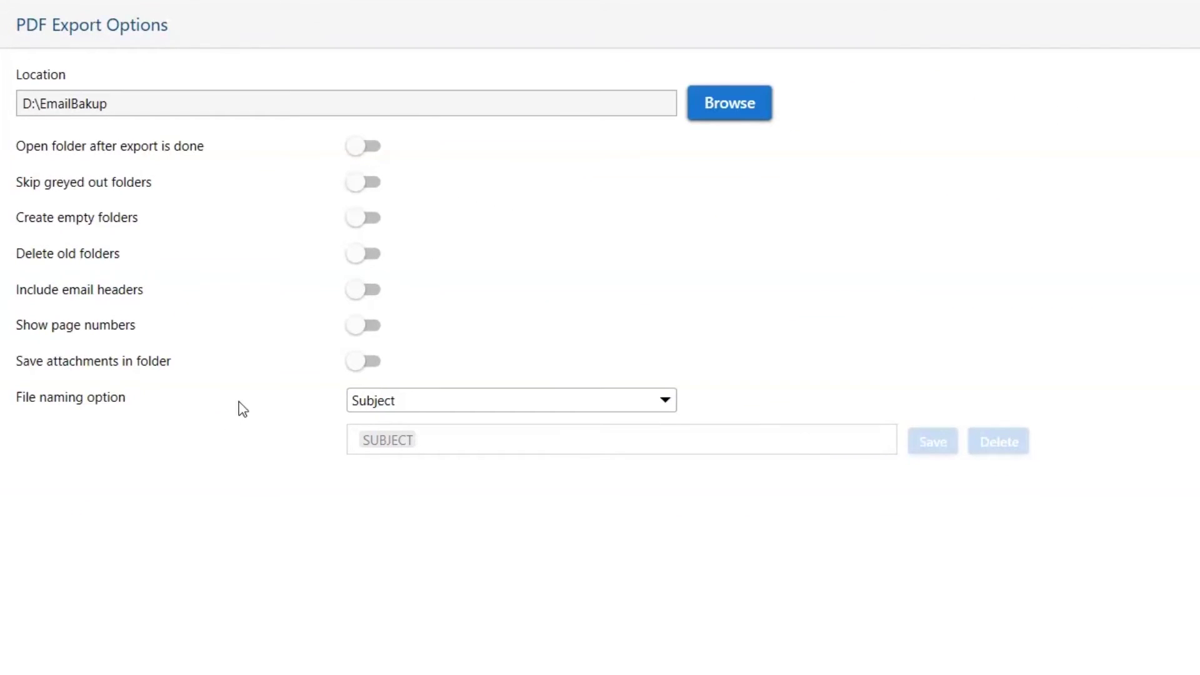
- Enable email headers and page numbers in PDF Export Options, leaving output auto-open off, and review File naming
left_click(368, 150)
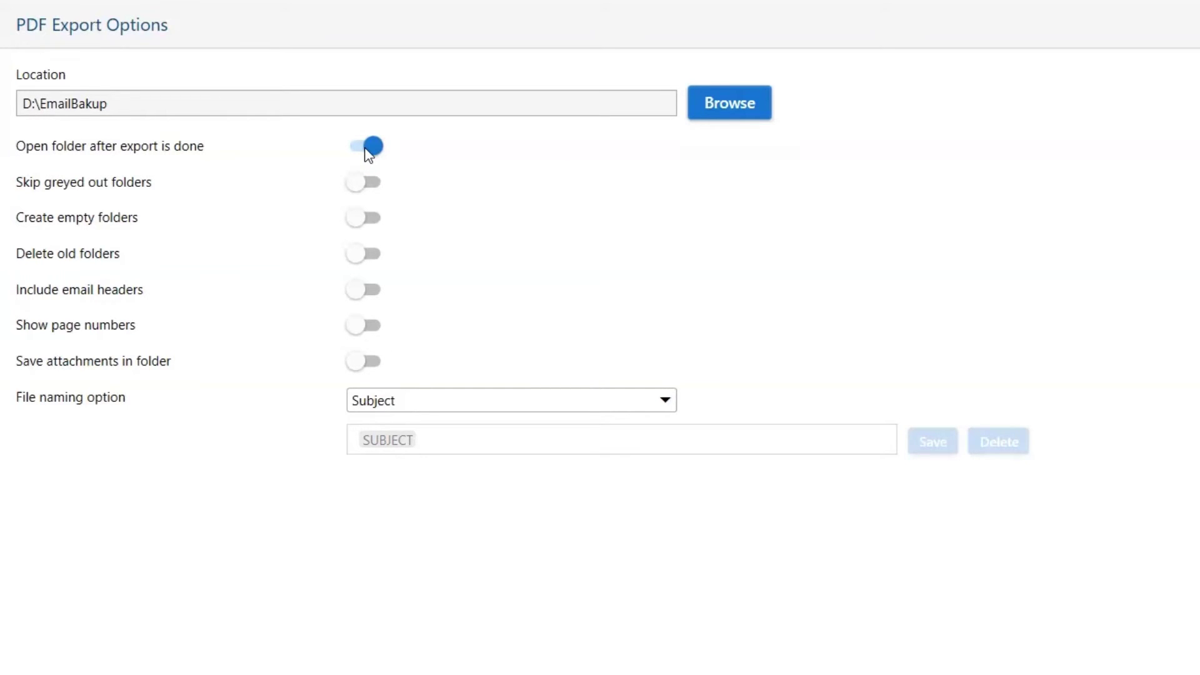
left_click(367, 145)
left_click(367, 291)
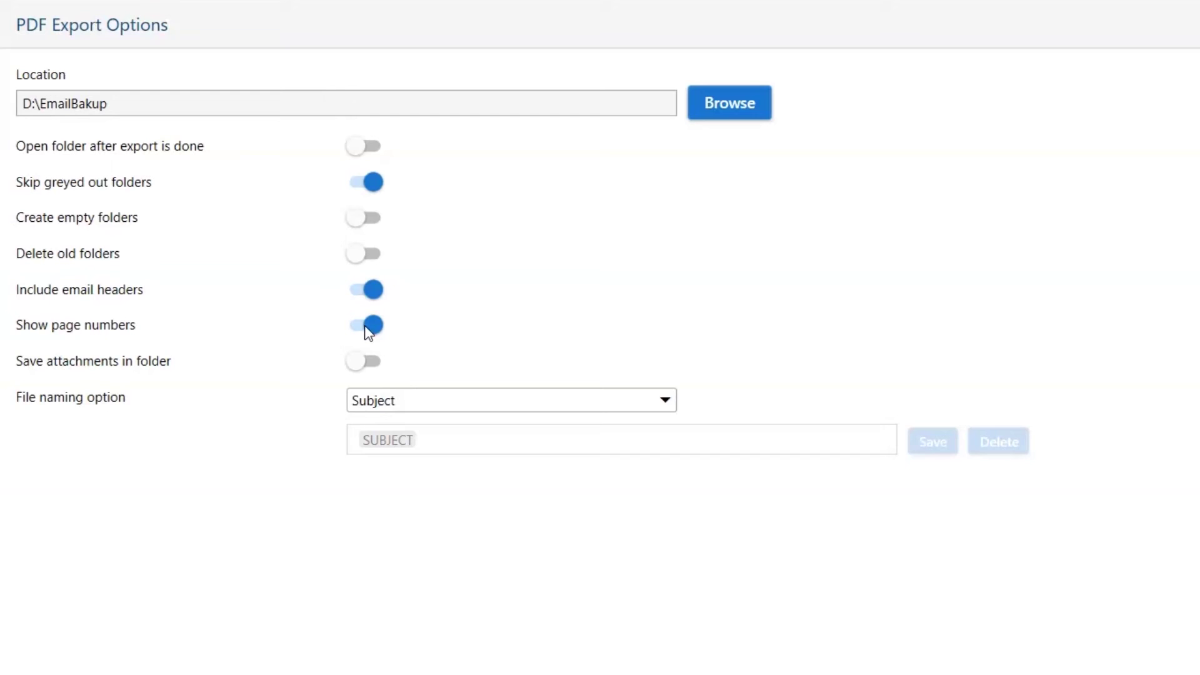
left_click(369, 368)
left_click(666, 404)
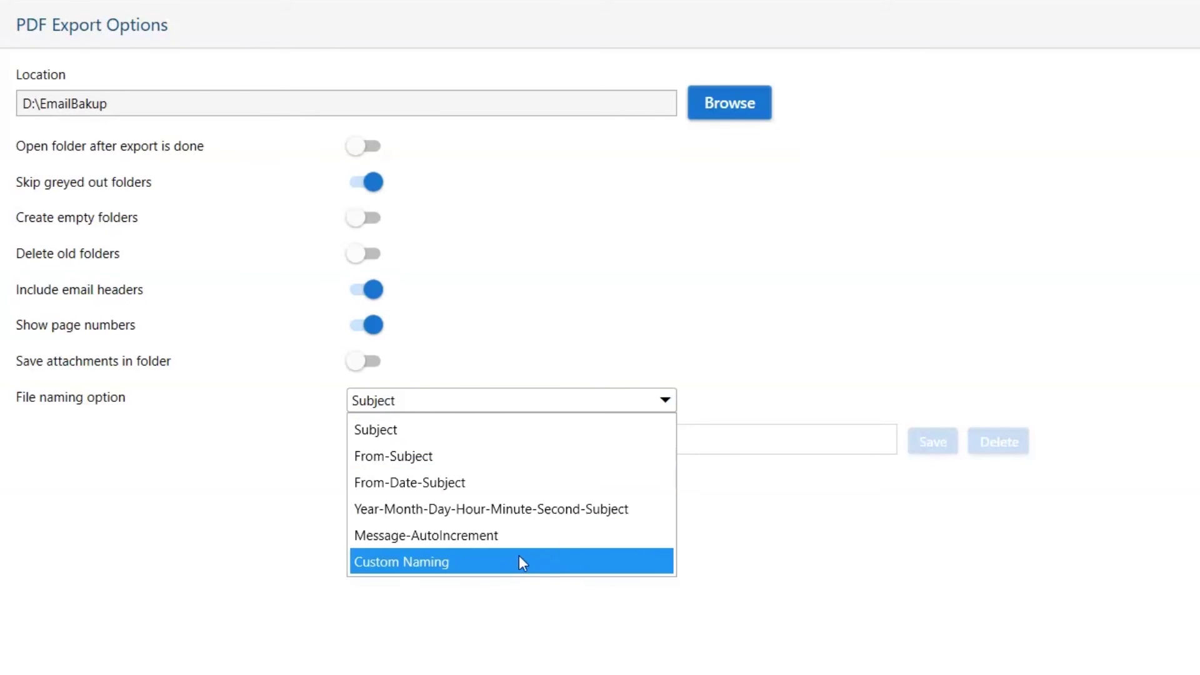
- Name exported files with the custom name 'My Mail' and save it as a 'My Mail' template
left_click(436, 563)
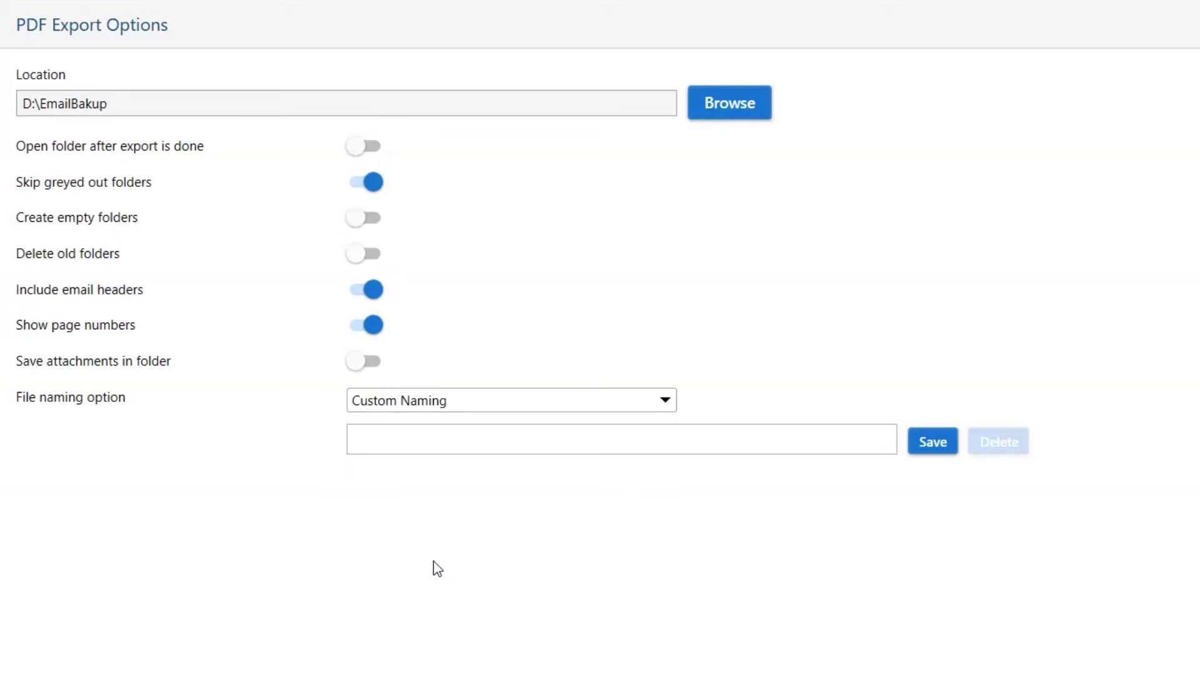
left_click(377, 444)
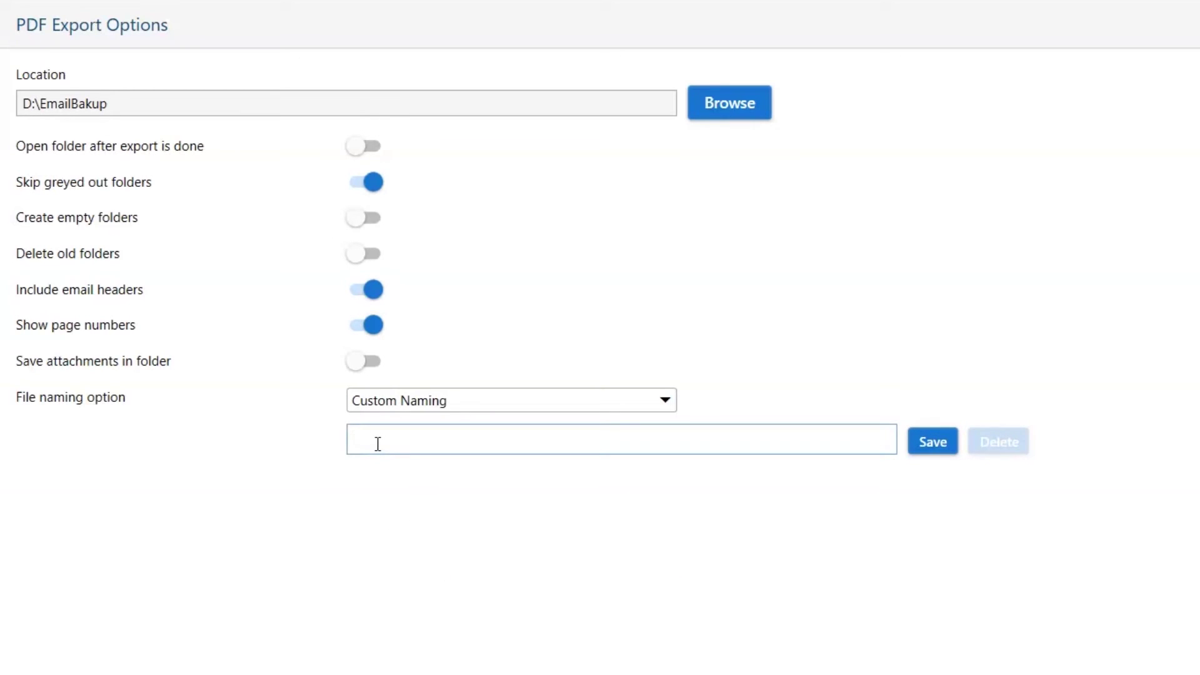
type("My Mail")
left_click(916, 448)
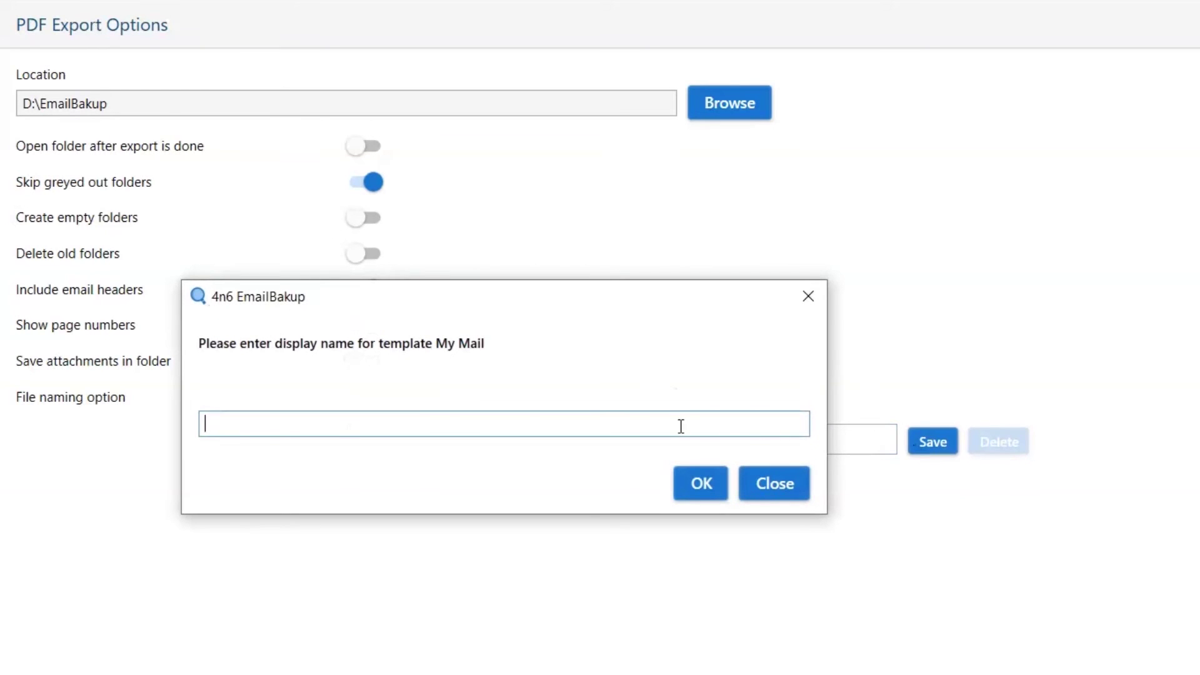
type("My Mail")
left_click(699, 483)
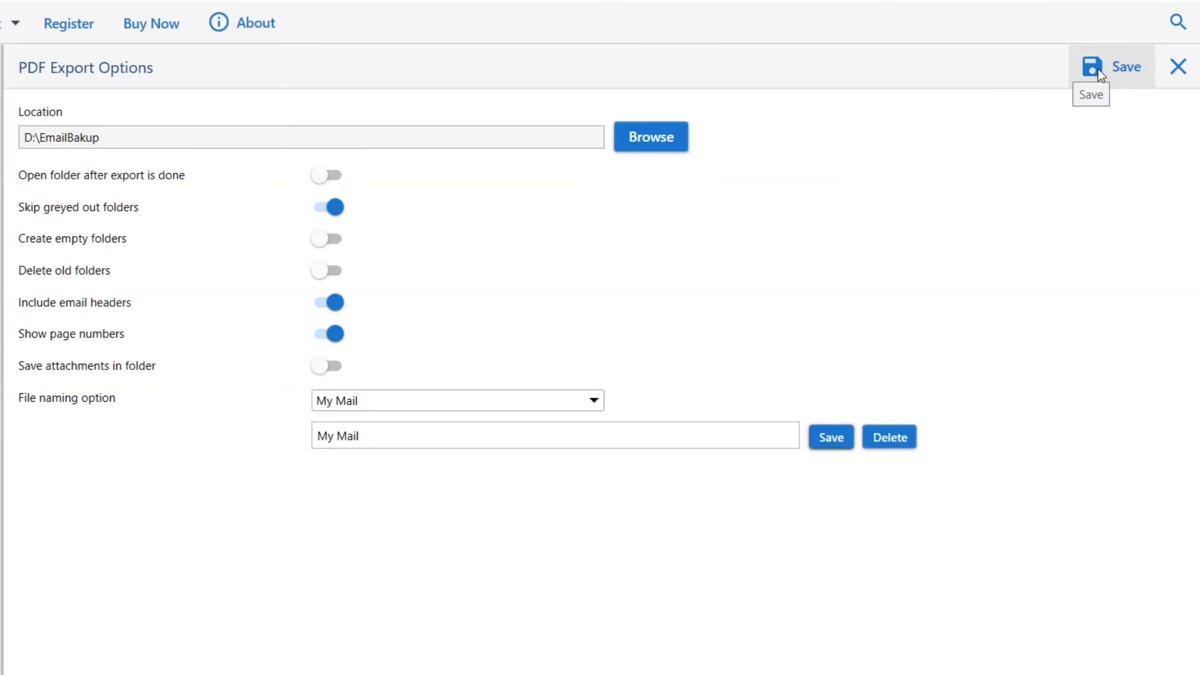
- Run the PDF export, acknowledge the demo export-limit notice, and open the output folder
left_click(1098, 68)
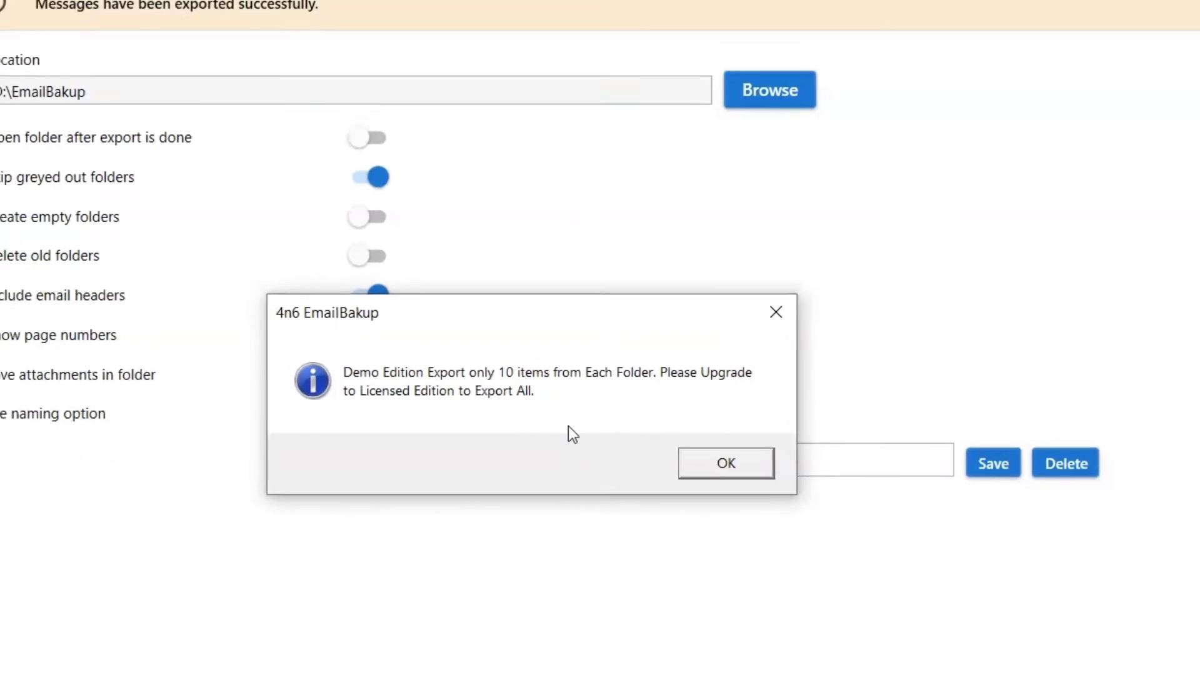
left_click(772, 452)
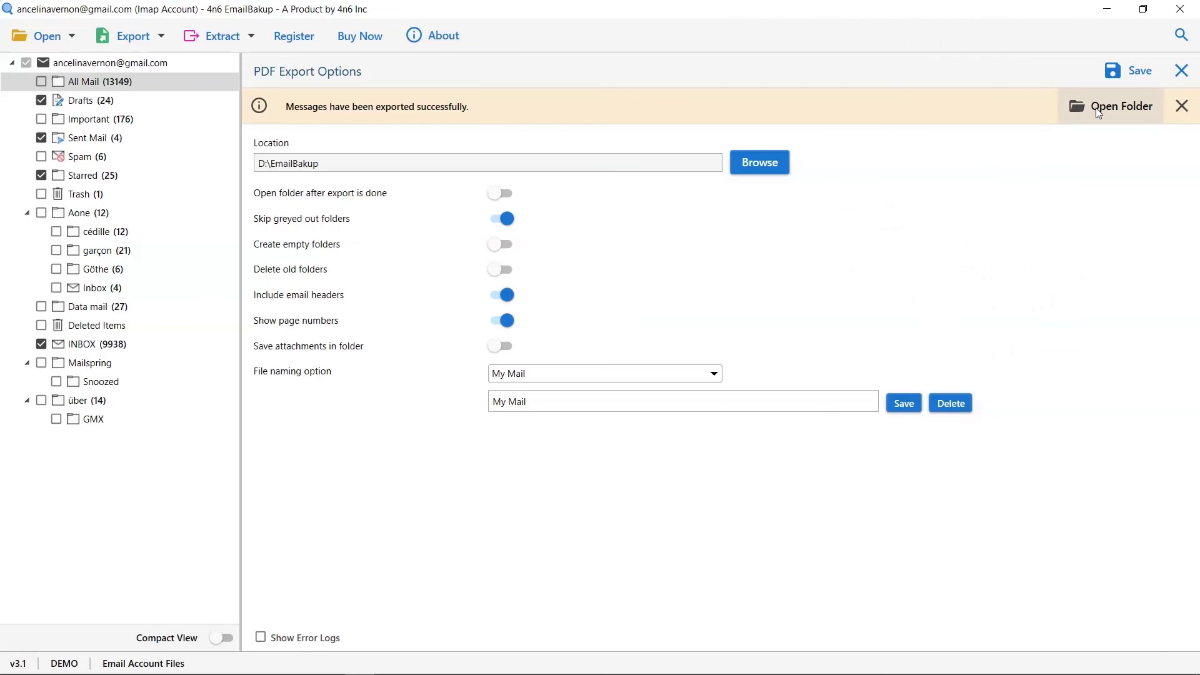
left_click(1095, 108)
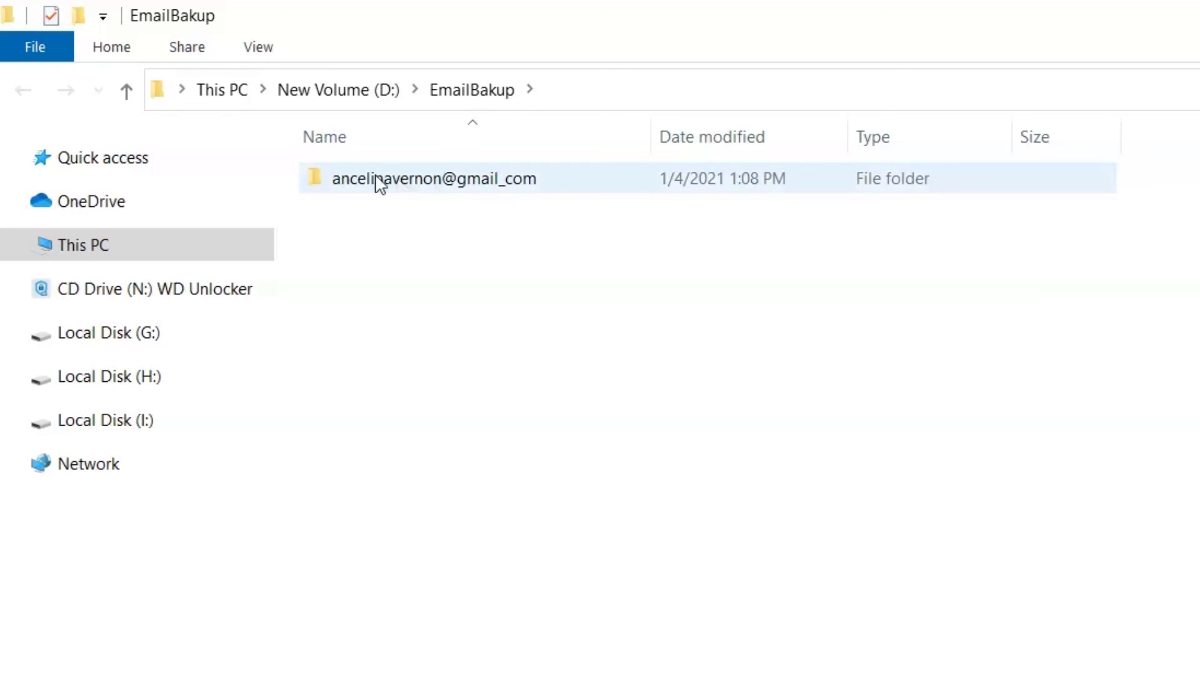
- Open My Mail.pdf from the account's INBOX folder in D:\EmailBakup
double_click(376, 182)
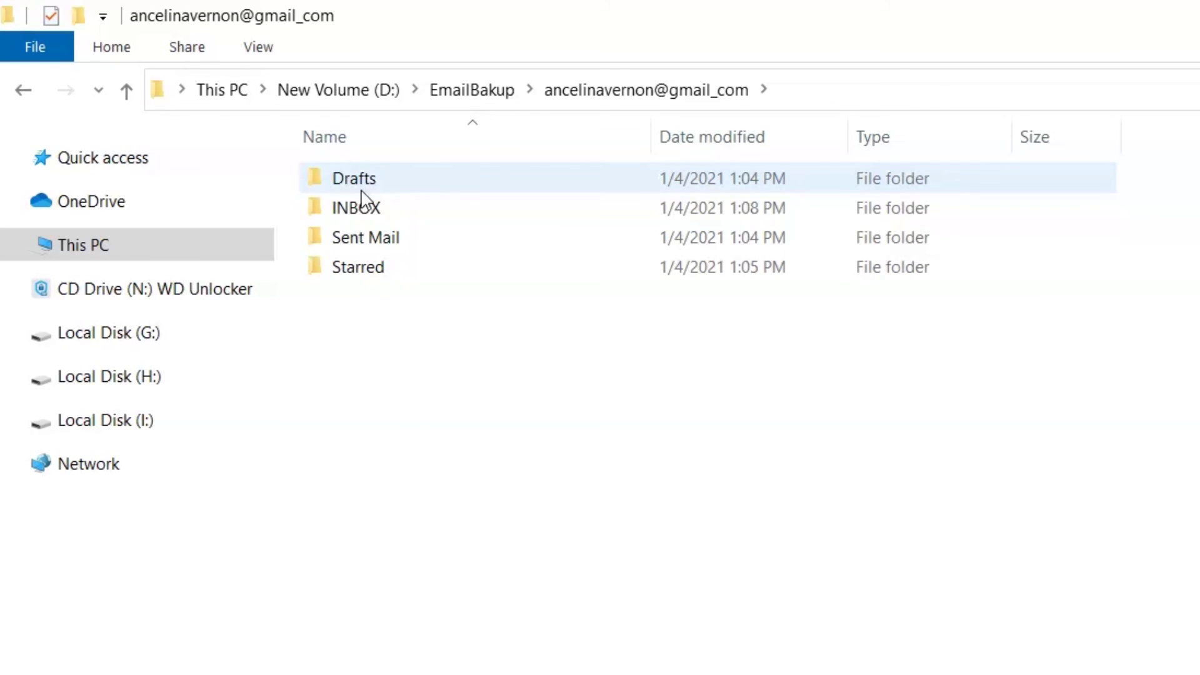
double_click(349, 211)
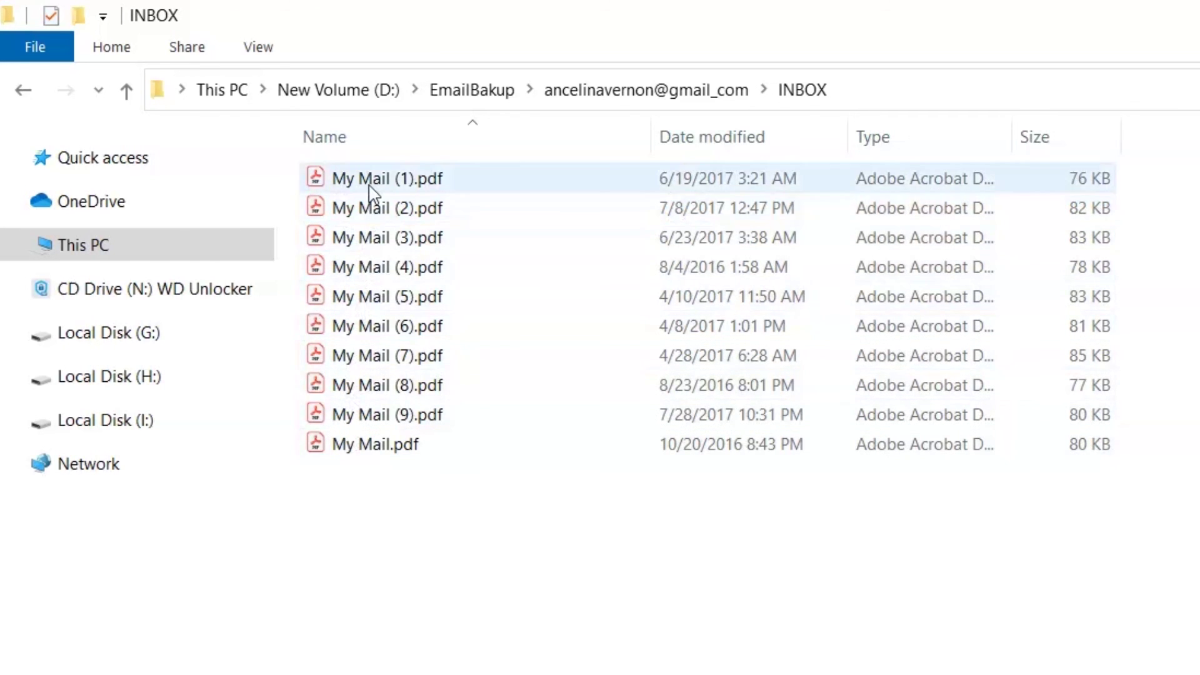
double_click(375, 444)
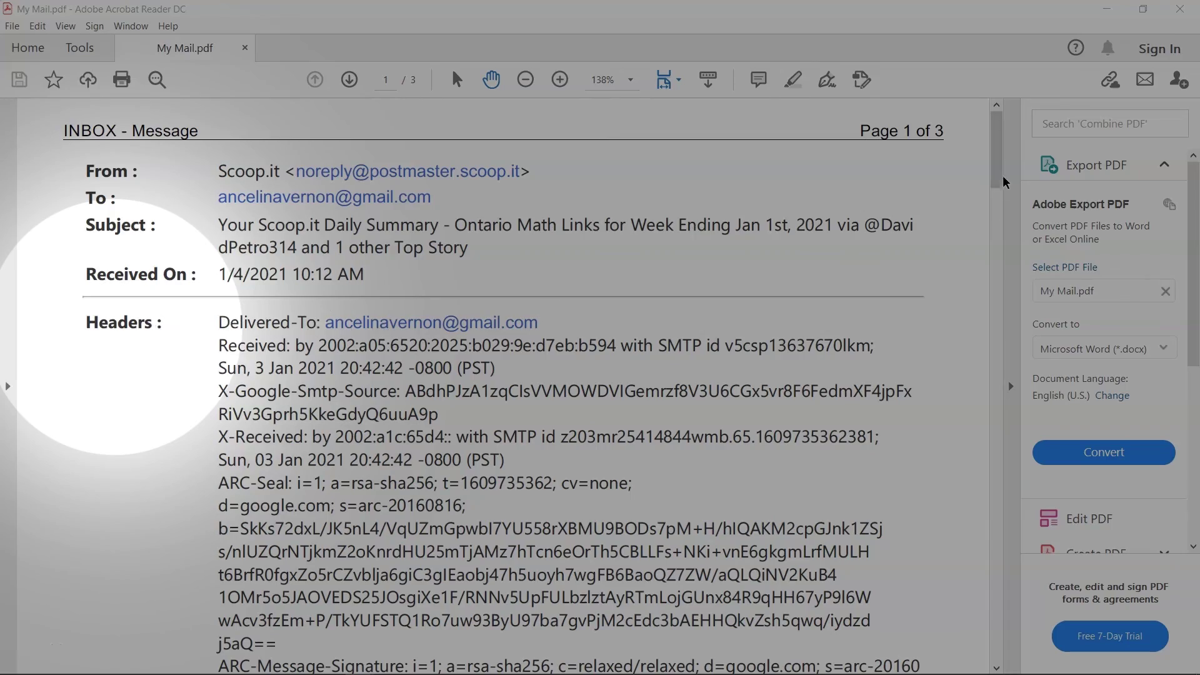
- Show the Attachments panel for My Mail.pdf in the side navigation pane
left_click_drag(1004, 181, 1000, 158)
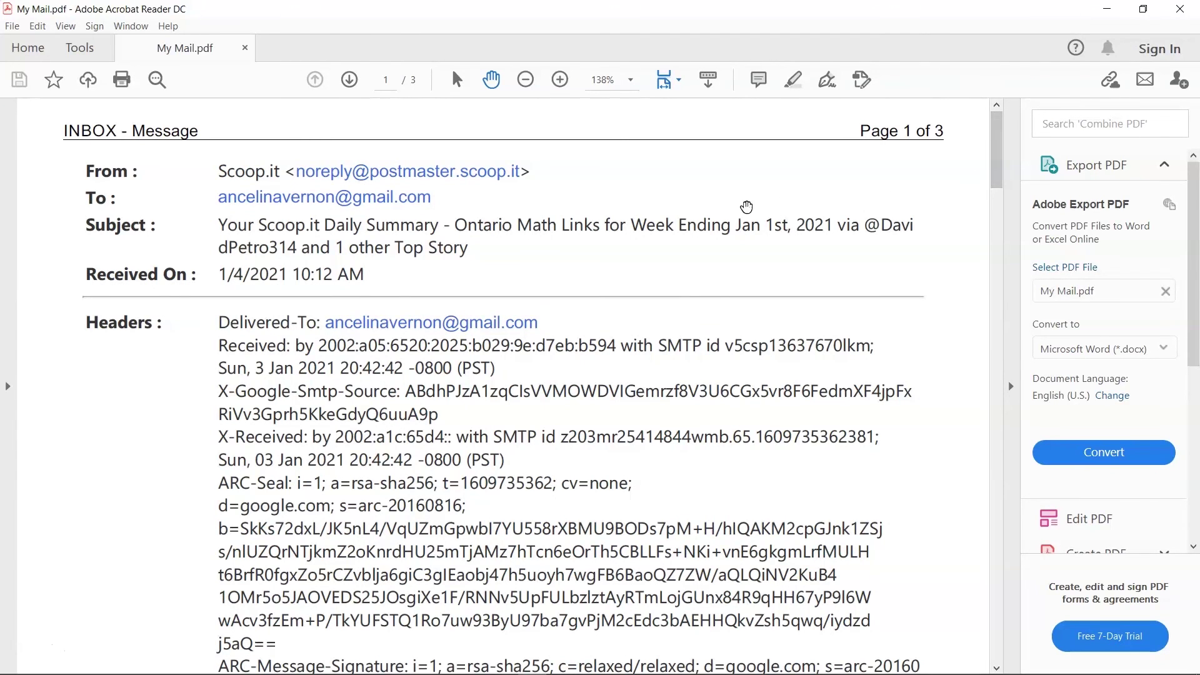
left_click(12, 400)
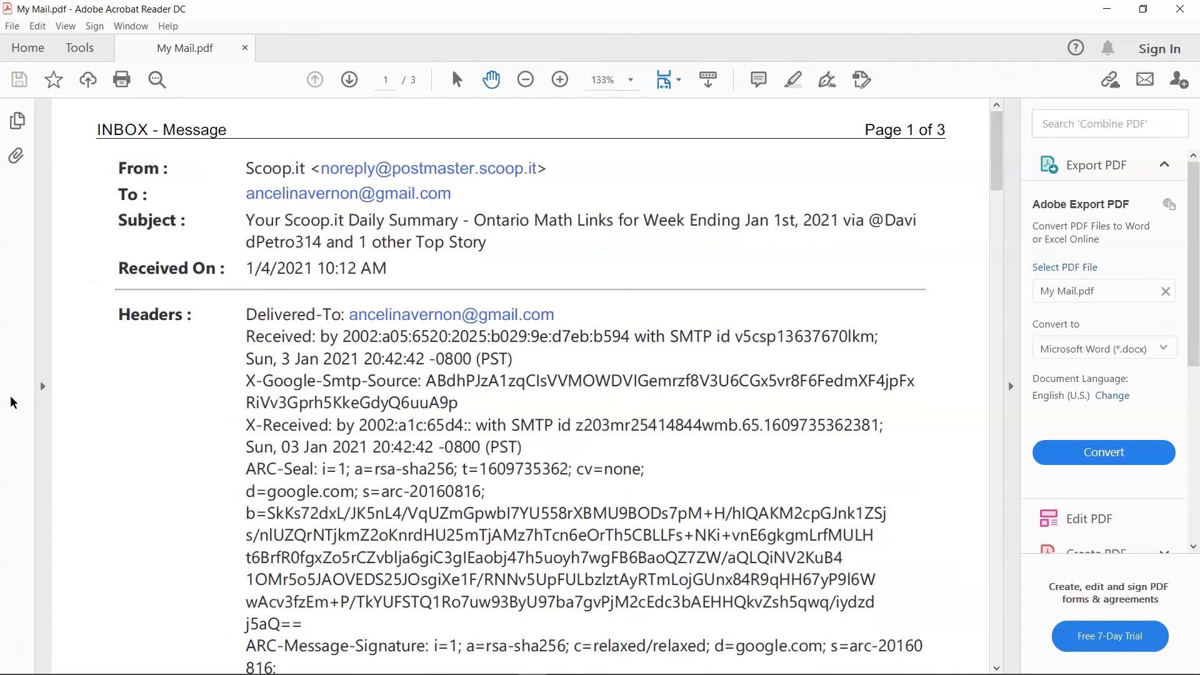
left_click(16, 157)
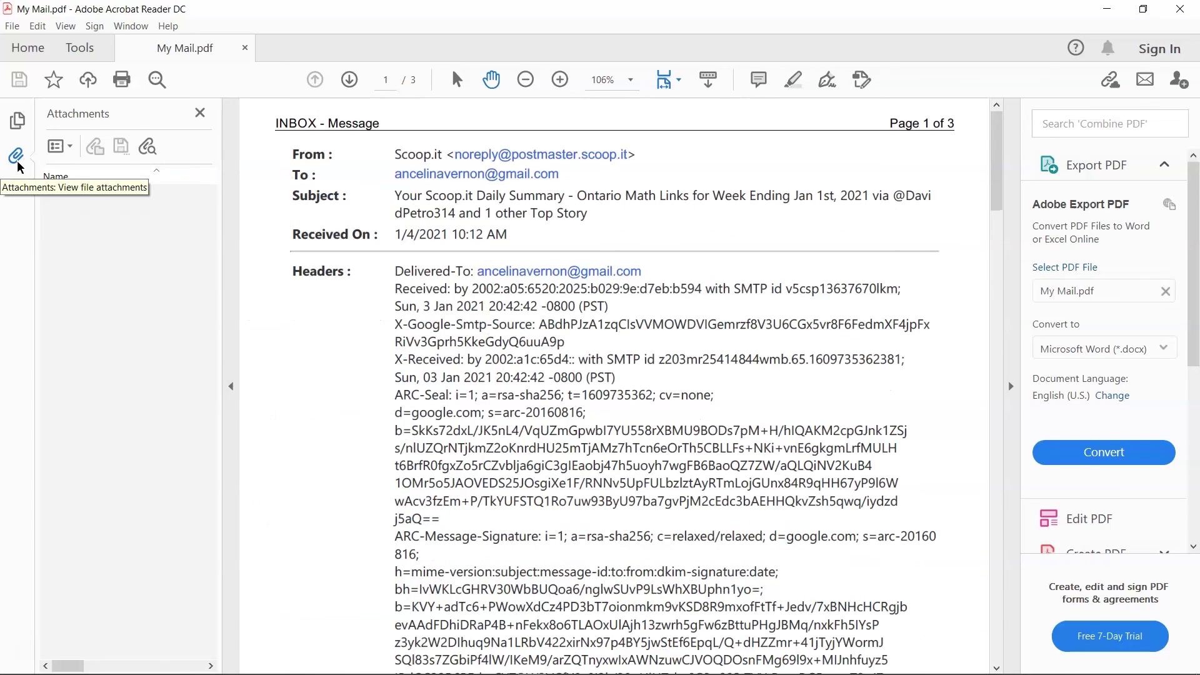